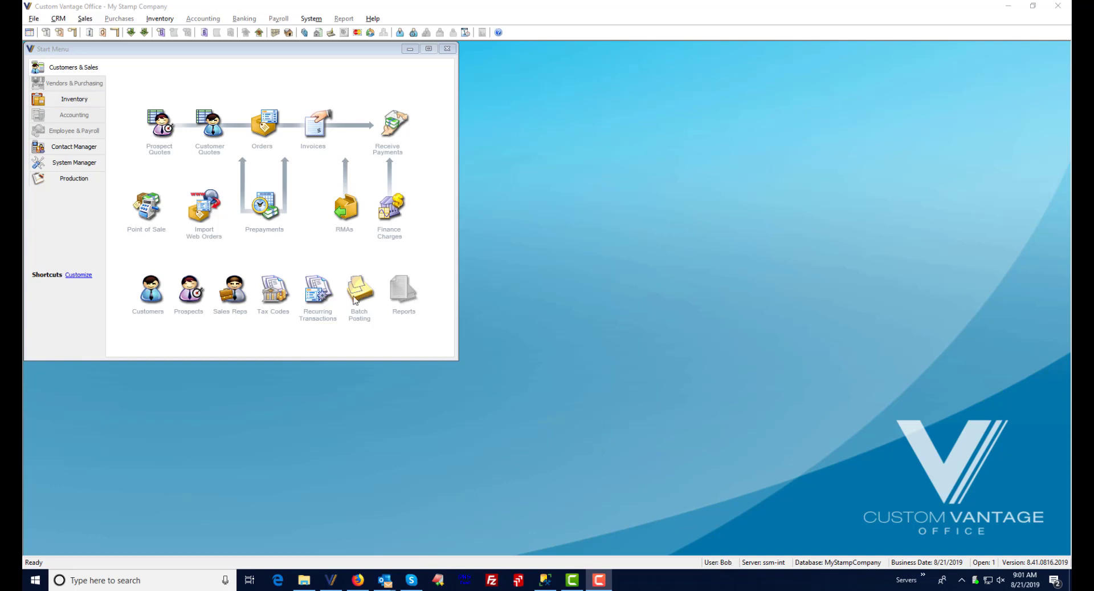
- Close the Start Menu window and reopen it from the toolbar
{"action": "left_click", "coordinate": [77, 129]}
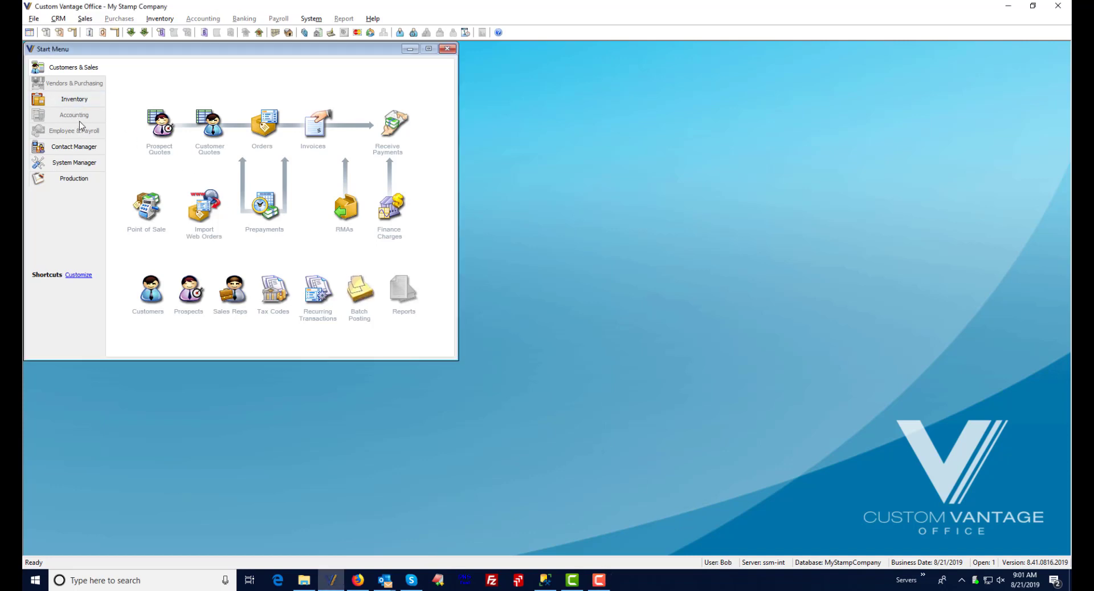
{"action": "left_click", "coordinate": [311, 18]}
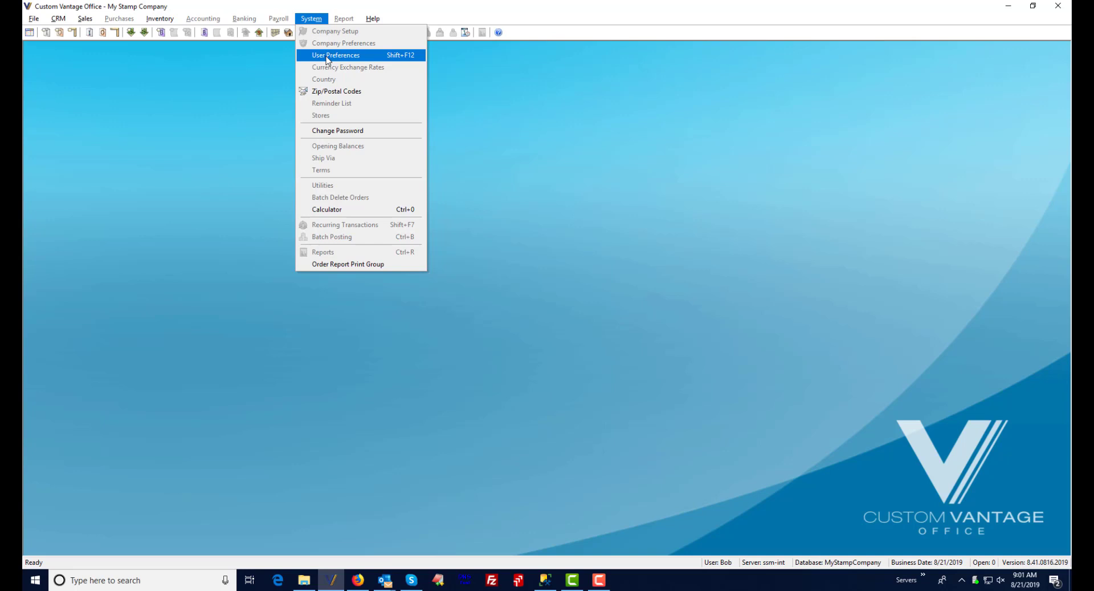
{"action": "left_click", "coordinate": [182, 93]}
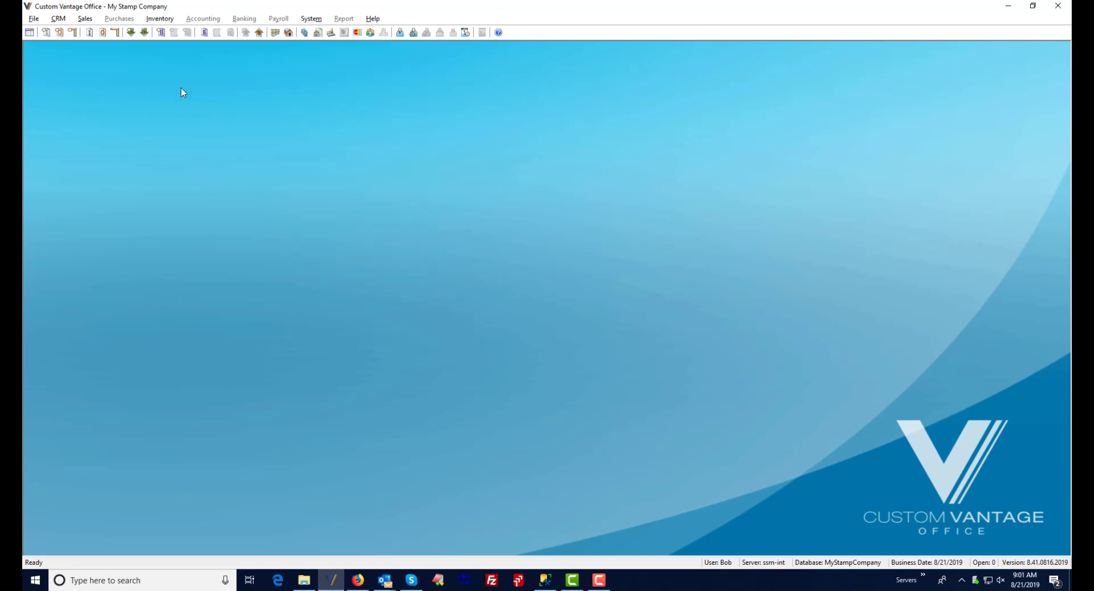
{"action": "left_click", "coordinate": [29, 33]}
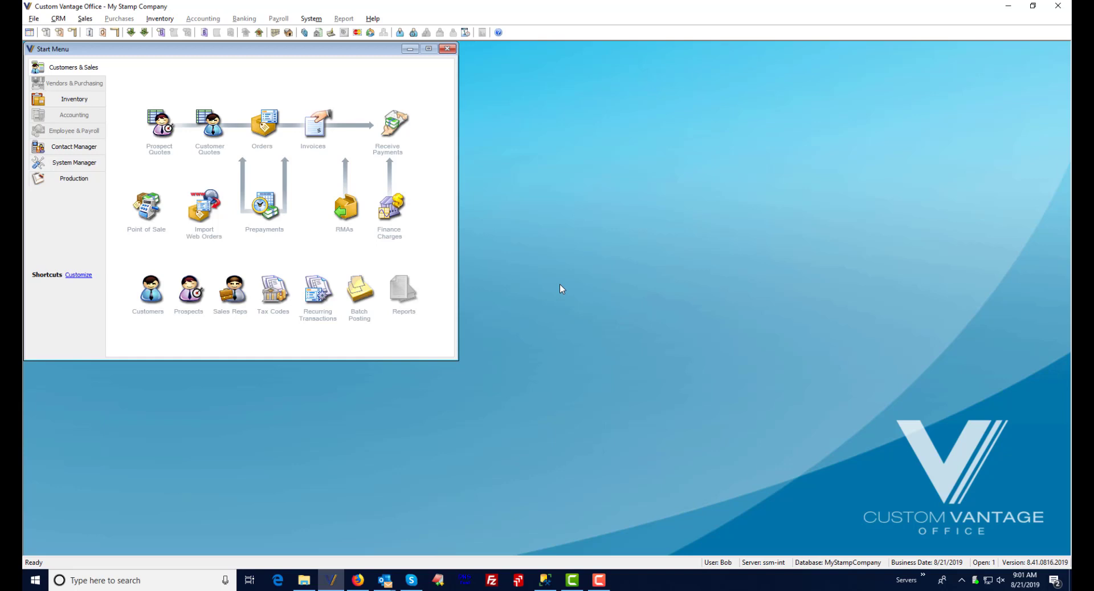
- Open User Preferences and enable Keep Start Menu Visible
{"action": "left_click", "coordinate": [311, 19]}
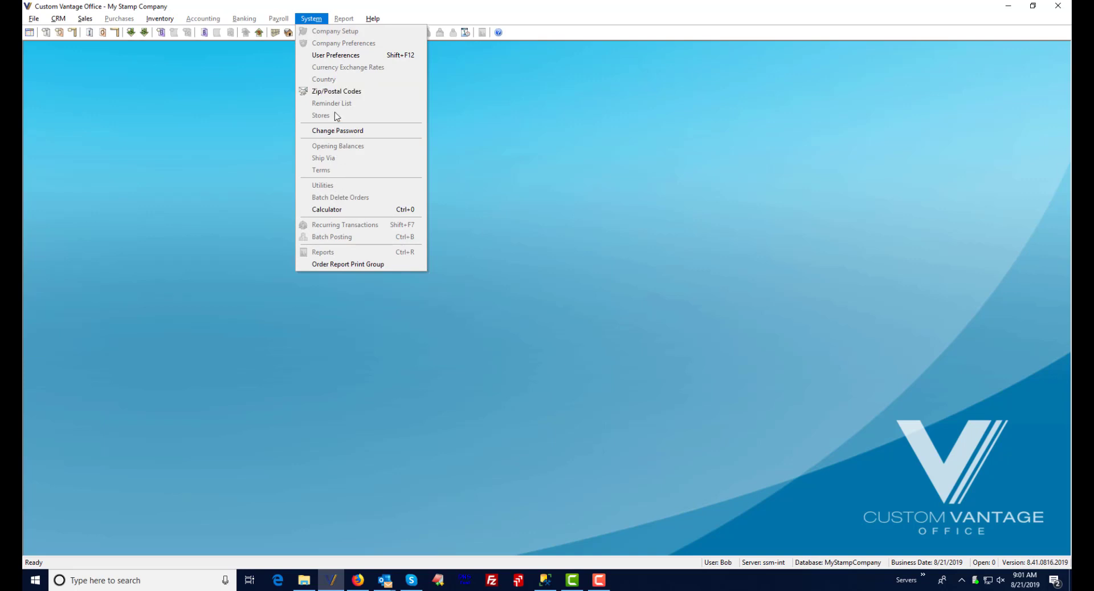
{"action": "left_click", "coordinate": [340, 55]}
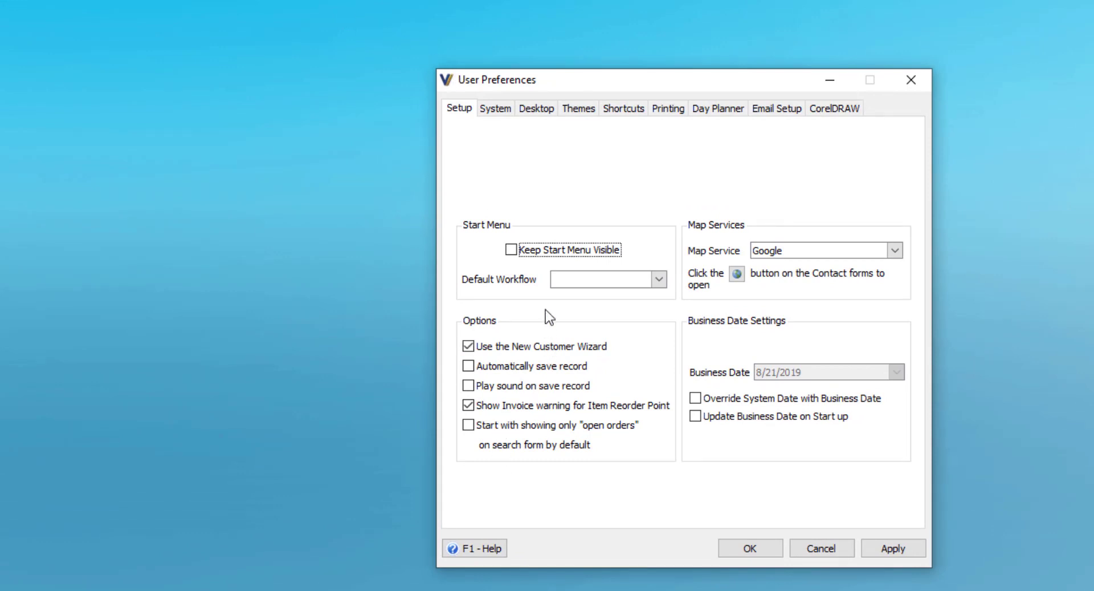
{"action": "left_click", "coordinate": [511, 250]}
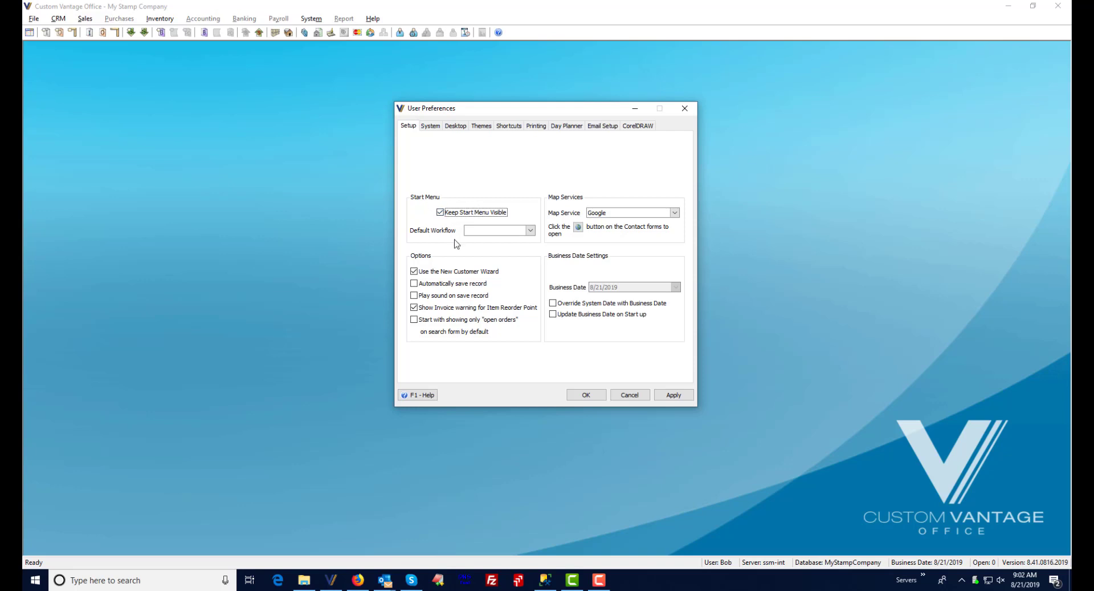
- Set the Default Workflow to Customers and Sales after trying Vendors and Purchasing
{"action": "left_click", "coordinate": [530, 230]}
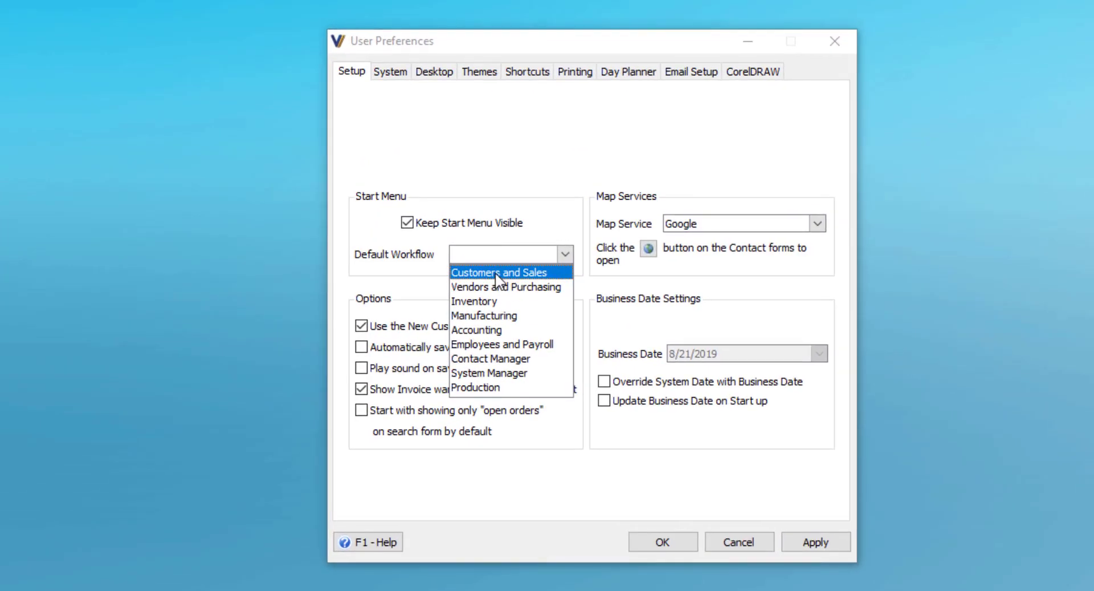
{"action": "left_click", "coordinate": [491, 244]}
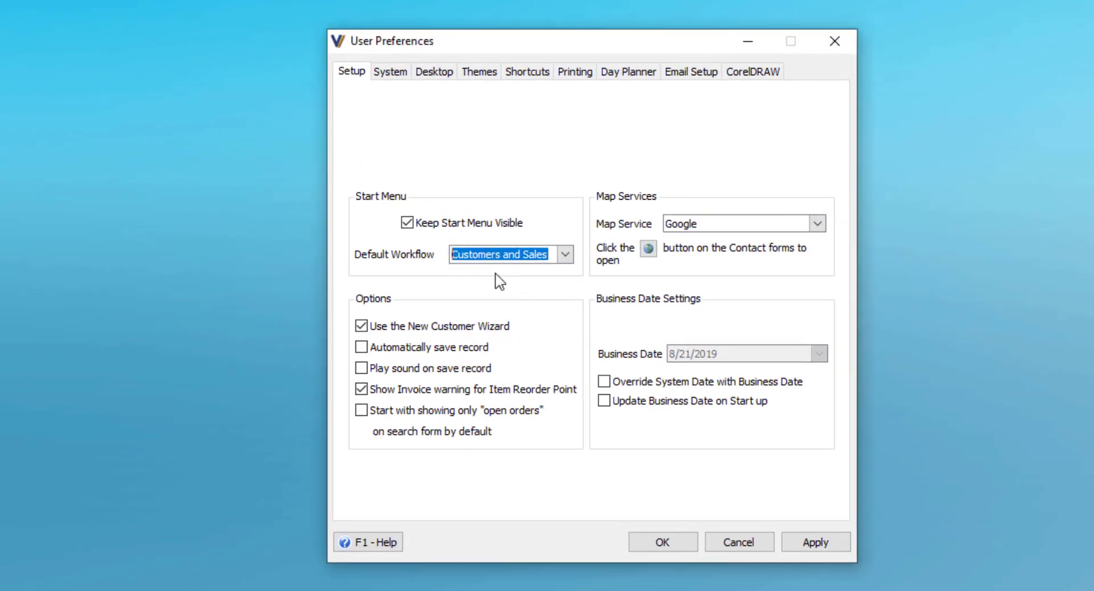
{"action": "left_click", "coordinate": [565, 255]}
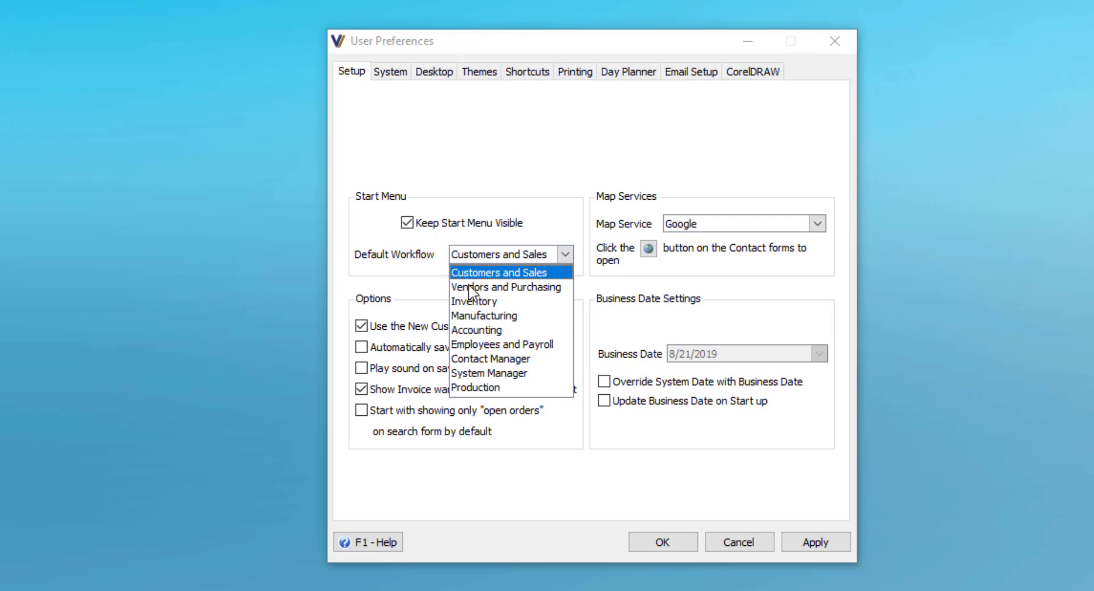
{"action": "left_click", "coordinate": [491, 287]}
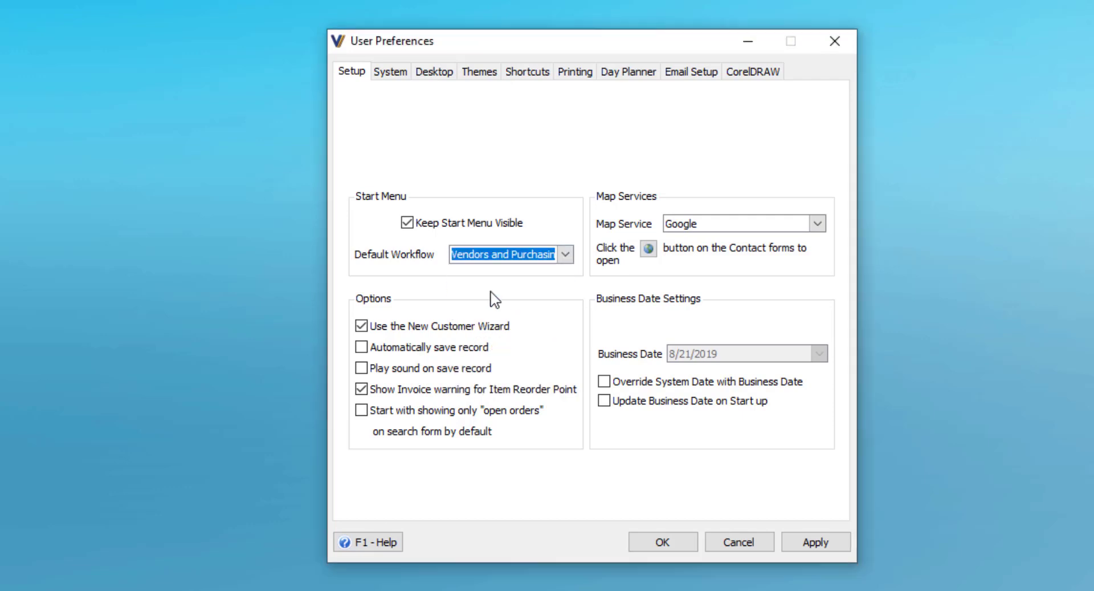
{"action": "left_click", "coordinate": [565, 255]}
{"action": "left_click", "coordinate": [505, 273]}
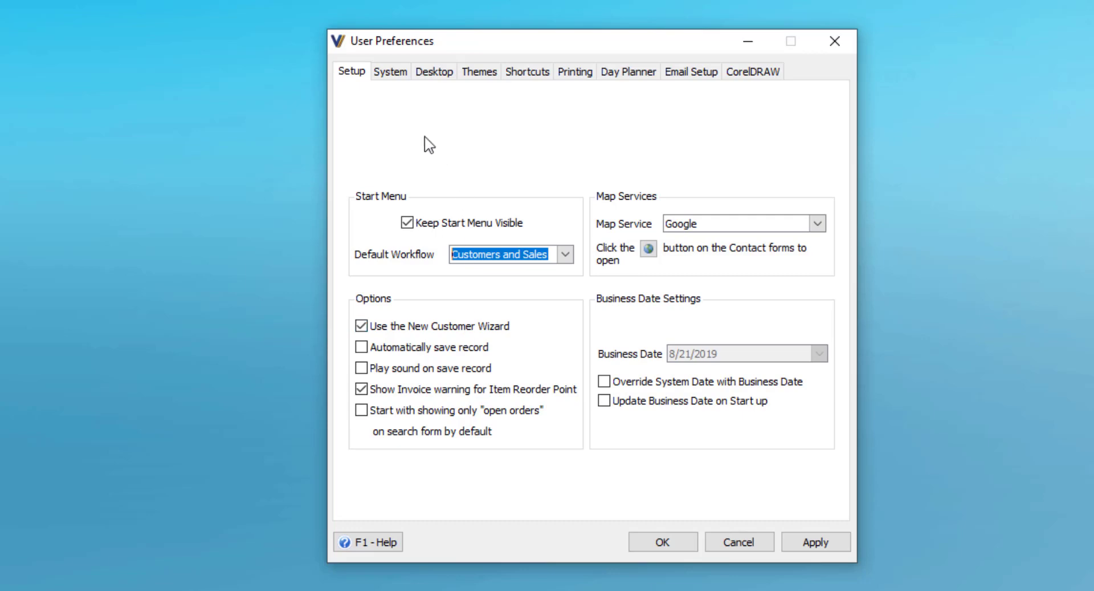
- Turn off Show Dashboard on startup in the System preferences
{"action": "left_click", "coordinate": [393, 80]}
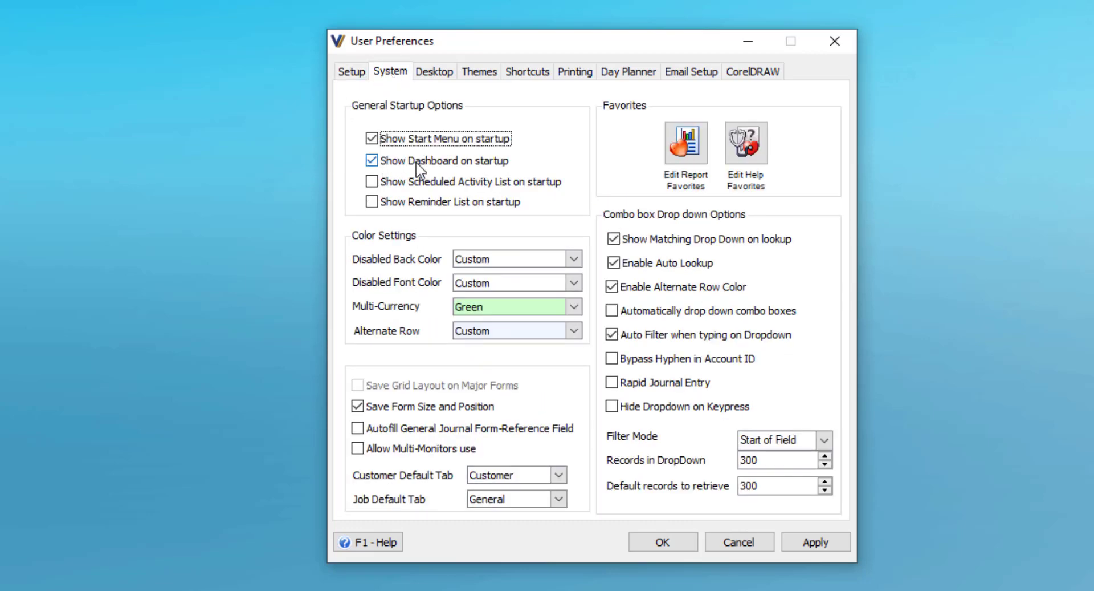
{"action": "left_click", "coordinate": [371, 162]}
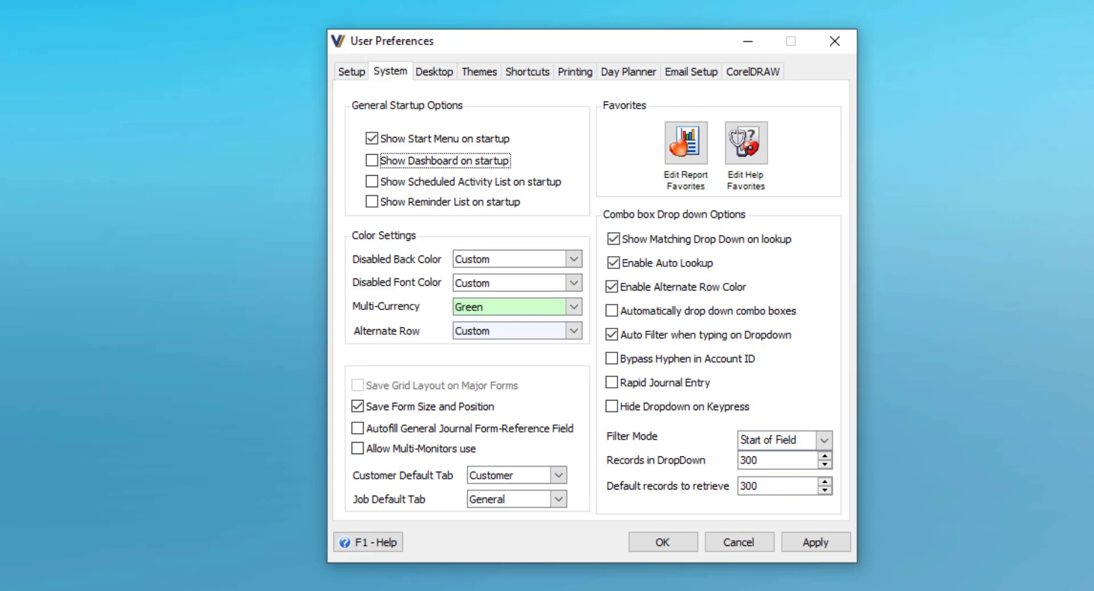
- Preview desktop backgrounds, choose America WS, and apply it
{"action": "left_click", "coordinate": [444, 73]}
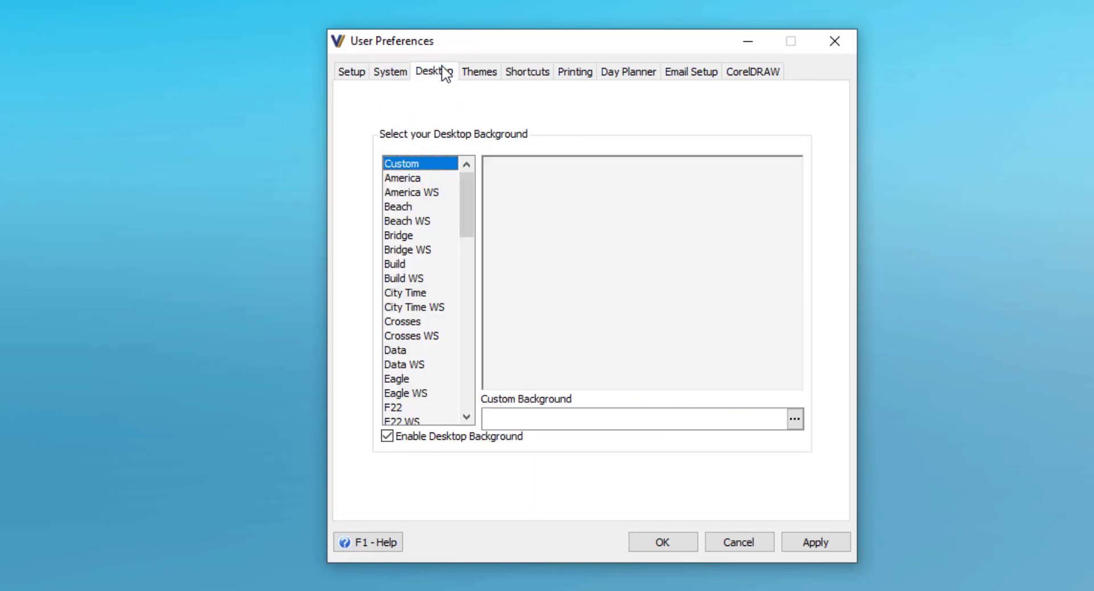
{"action": "left_click", "coordinate": [427, 178]}
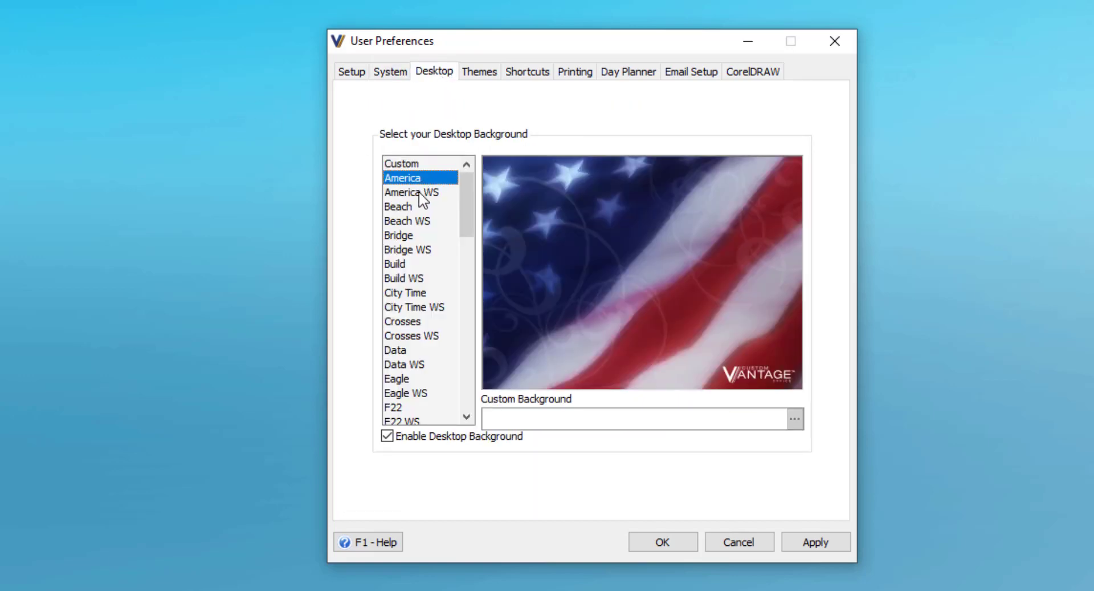
{"action": "left_click", "coordinate": [419, 193]}
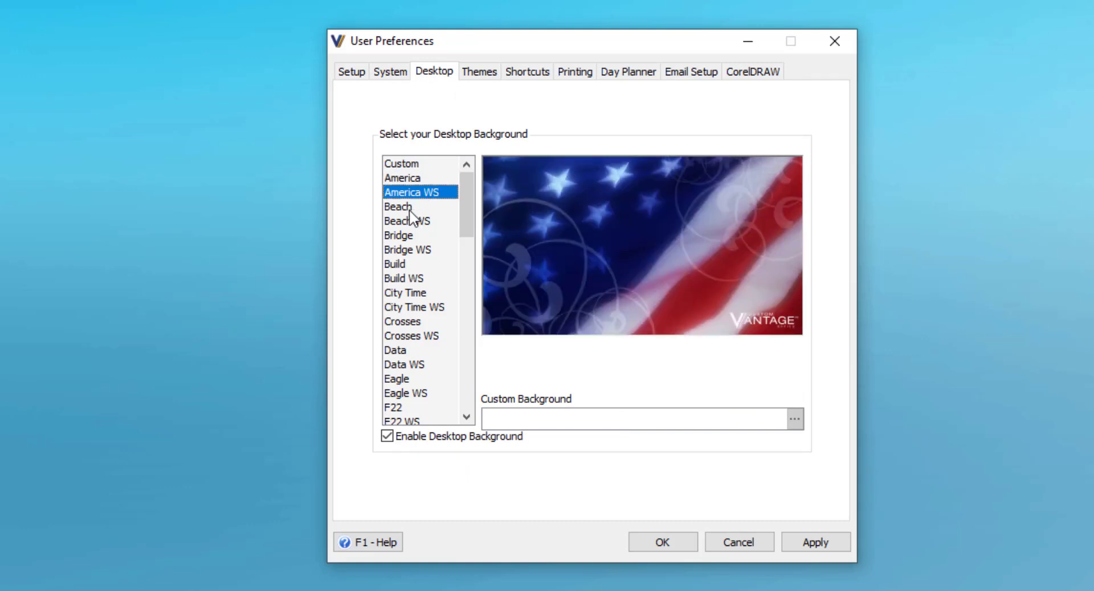
{"action": "left_click", "coordinate": [411, 207]}
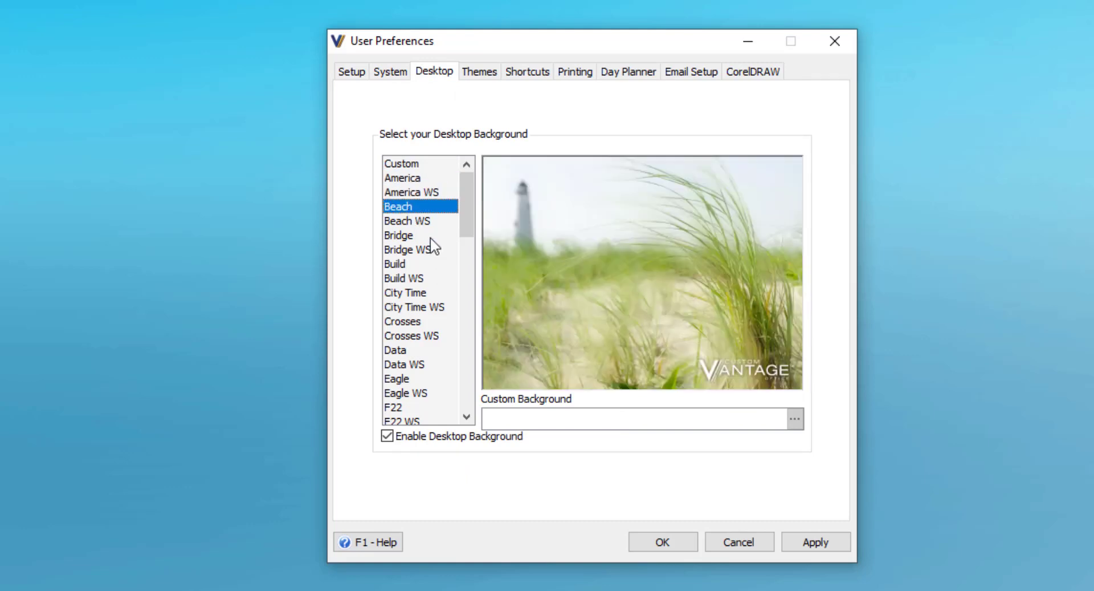
{"action": "key", "text": "Up"}
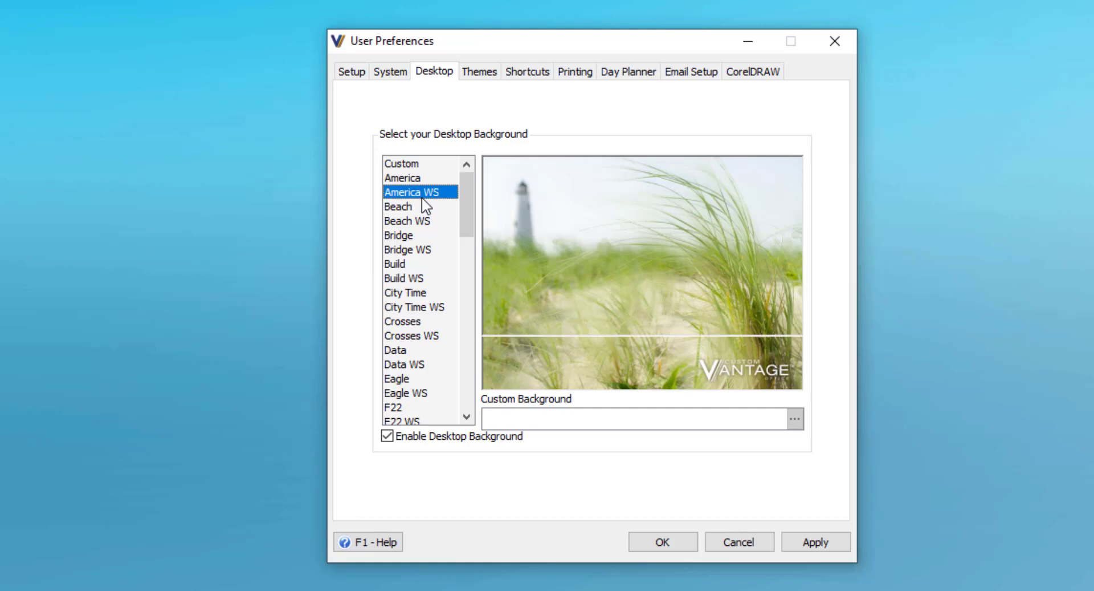
{"action": "left_click", "coordinate": [826, 542]}
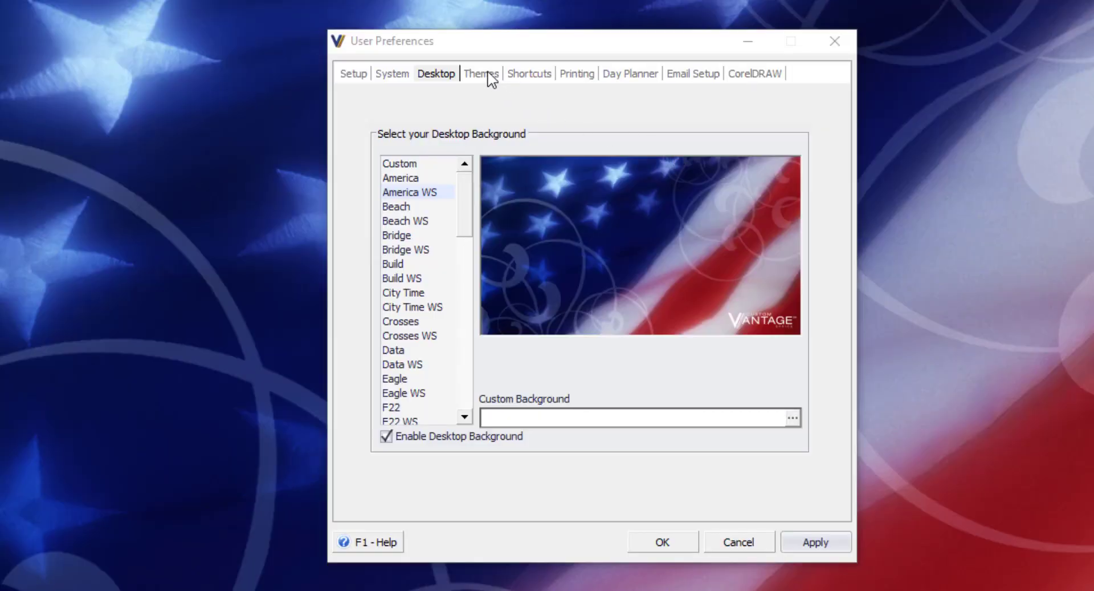
- Preview the upper Look and Feel themes, from Custom Vantage Office down to London Liquid Sky
{"action": "left_click", "coordinate": [489, 76]}
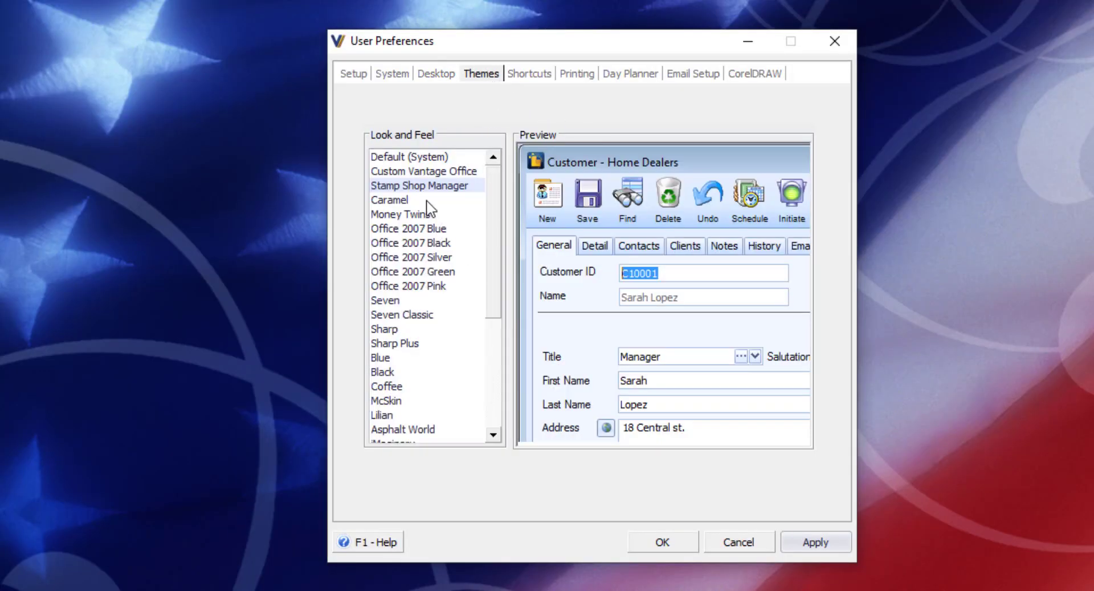
{"action": "left_click", "coordinate": [421, 173]}
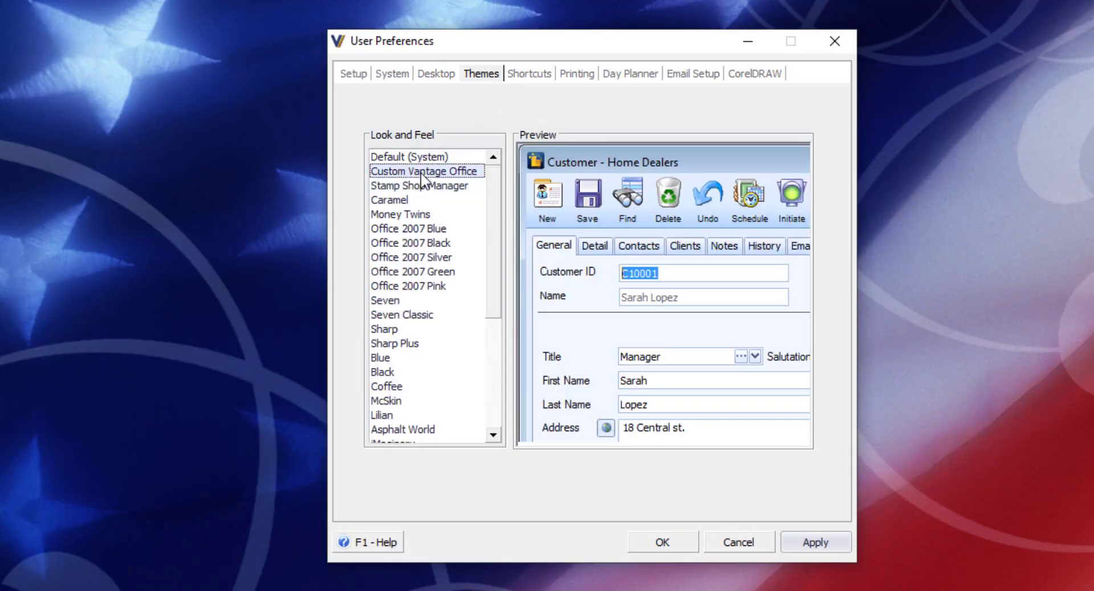
{"action": "left_click", "coordinate": [403, 230]}
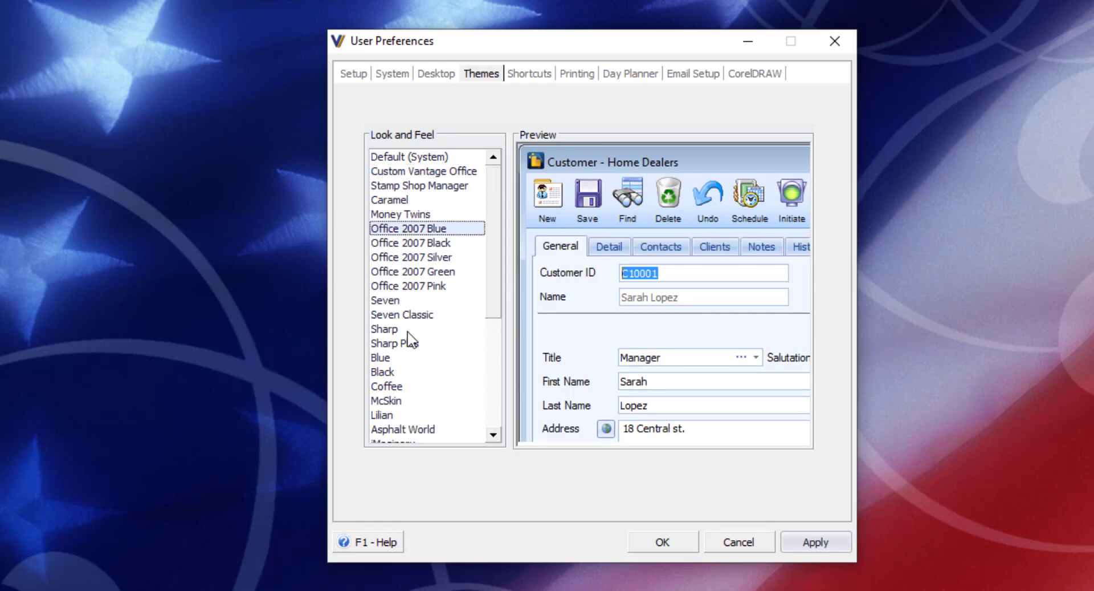
{"action": "left_click", "coordinate": [385, 330]}
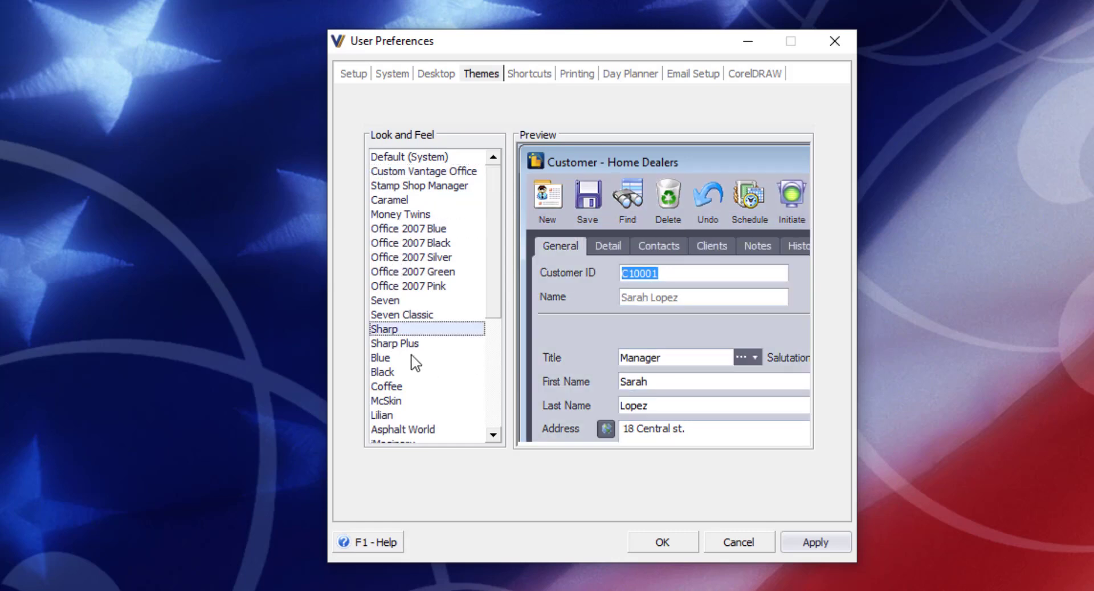
{"action": "left_click", "coordinate": [388, 358]}
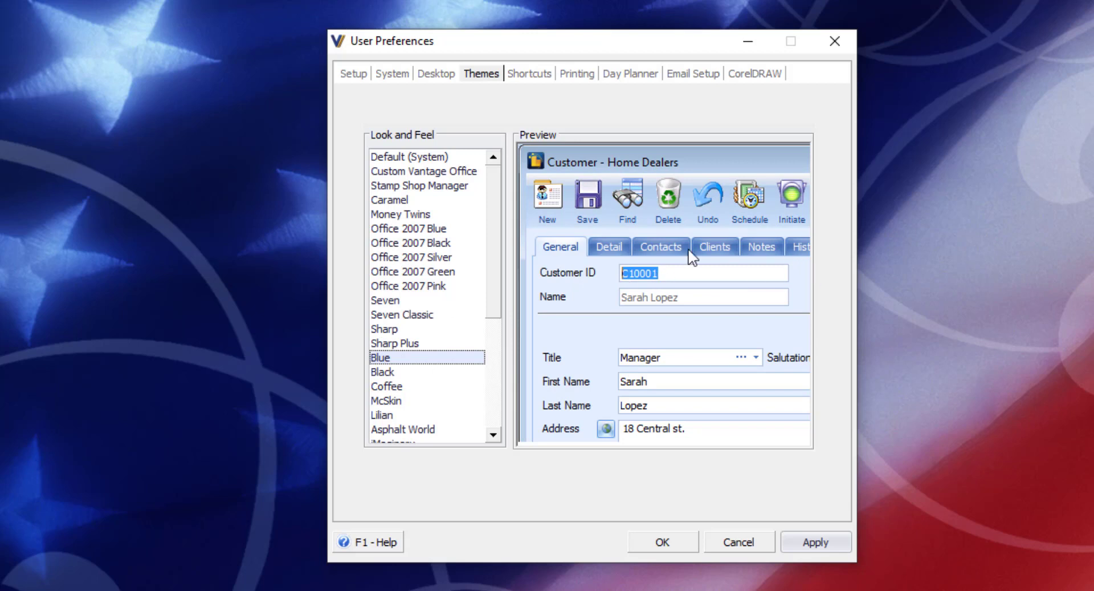
{"action": "left_click", "coordinate": [386, 372]}
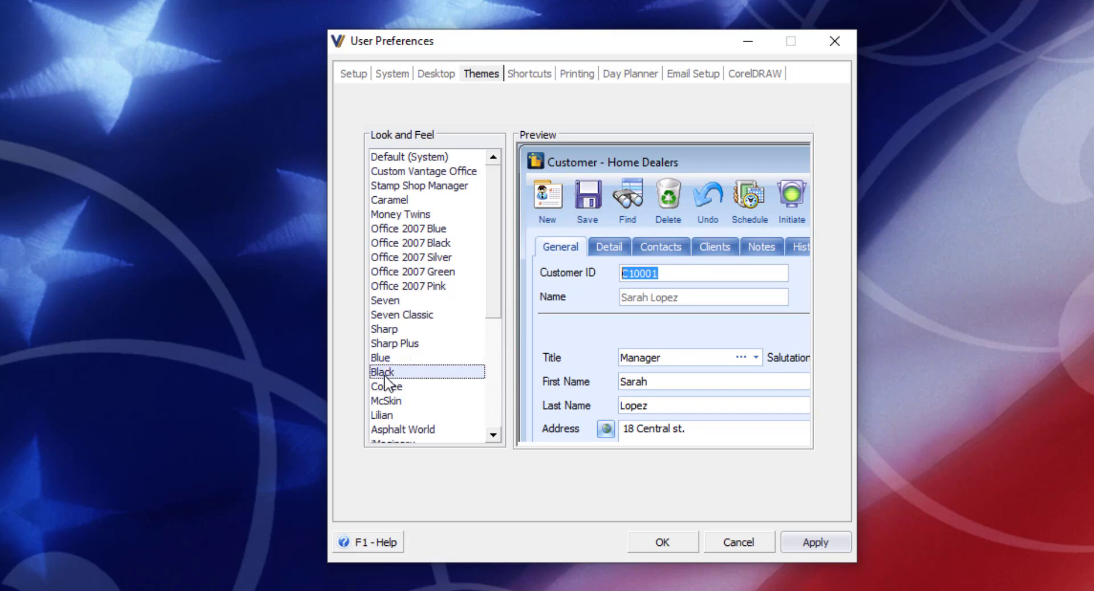
{"action": "left_click", "coordinate": [378, 417]}
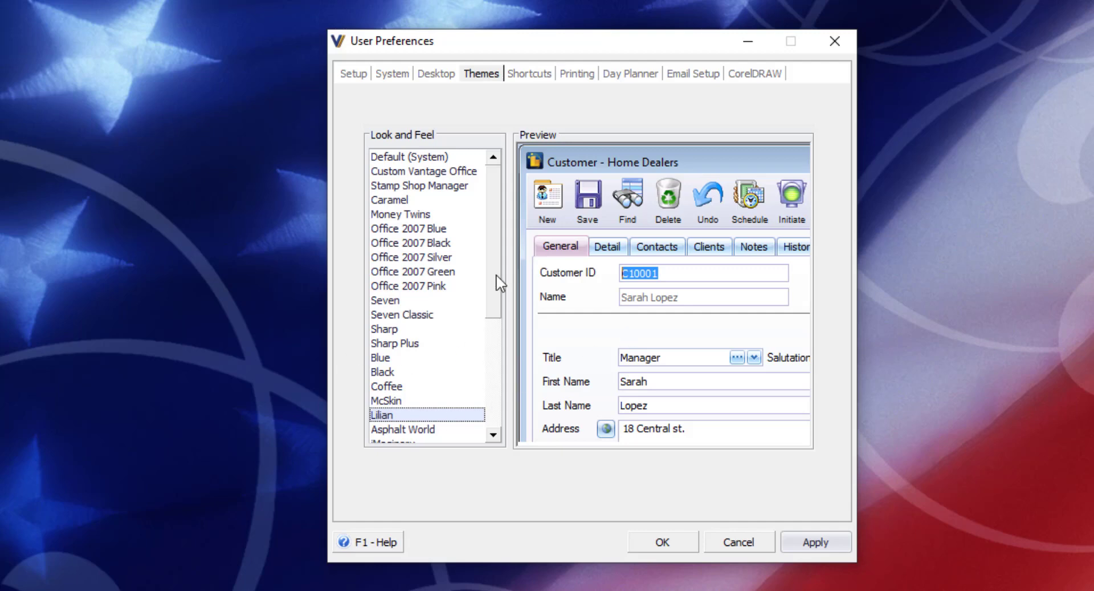
{"action": "left_click_drag", "start_coordinate": [496, 279], "coordinate": [499, 368]}
{"action": "left_click", "coordinate": [435, 315]}
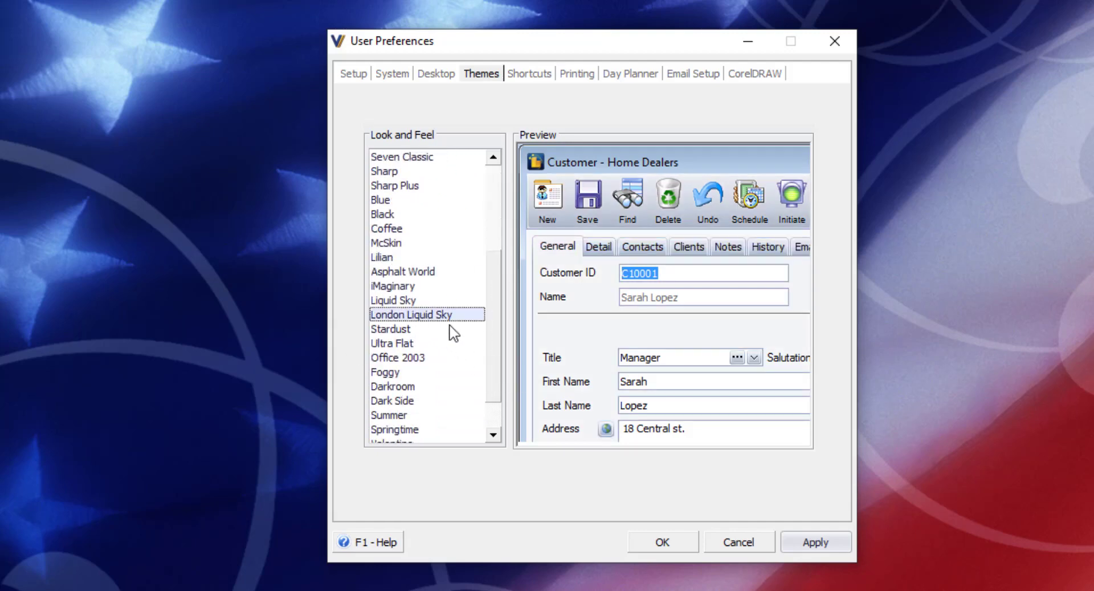
- Preview the lower themes down to Springtime, then select Custom Vantage Office again
{"action": "left_click", "coordinate": [411, 289]}
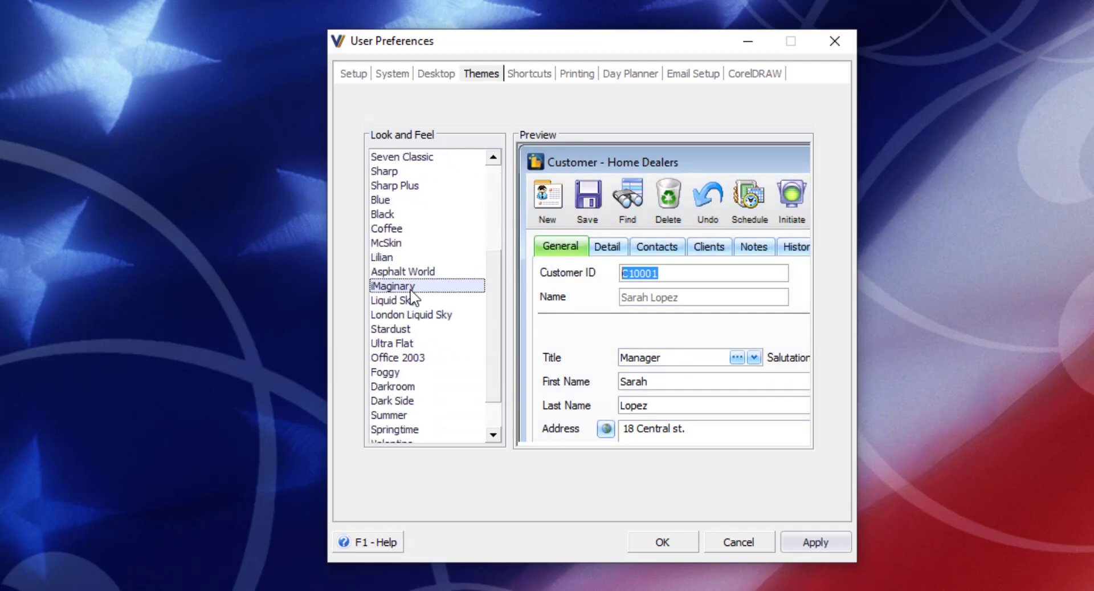
{"action": "scroll", "coordinate": [491, 308], "scroll_direction": "down", "scroll_amount": 1}
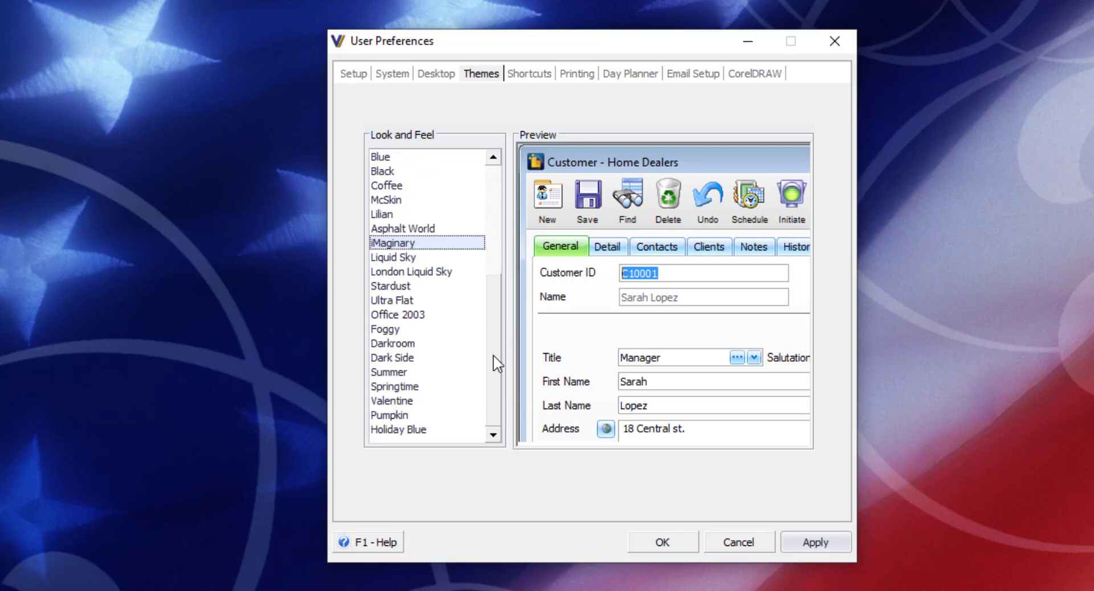
{"action": "left_click", "coordinate": [408, 344]}
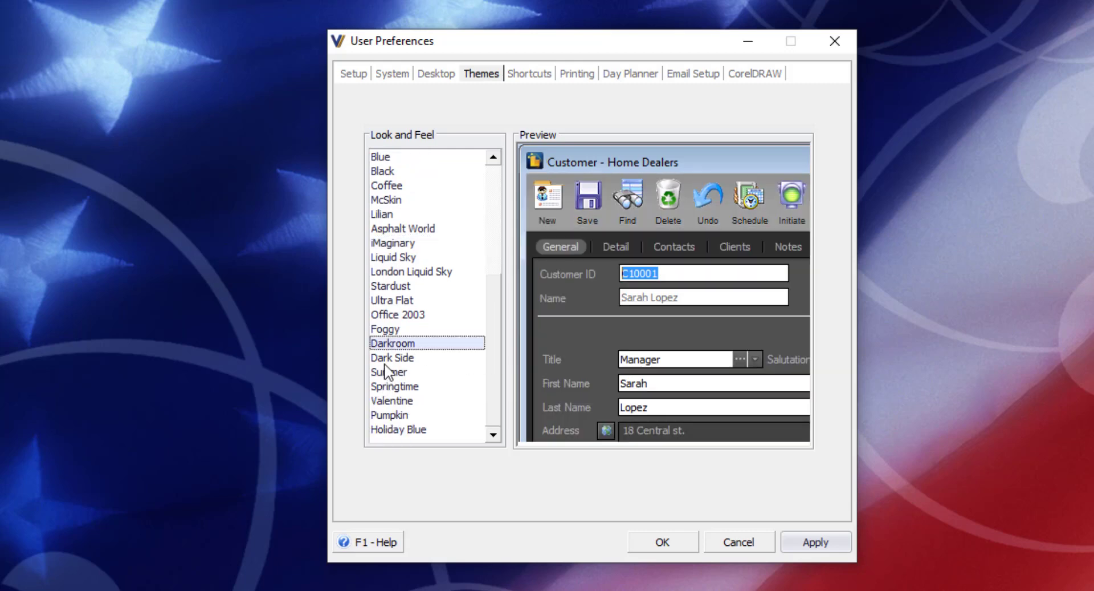
{"action": "left_click", "coordinate": [385, 359]}
{"action": "left_click", "coordinate": [391, 373]}
{"action": "left_click", "coordinate": [397, 387]}
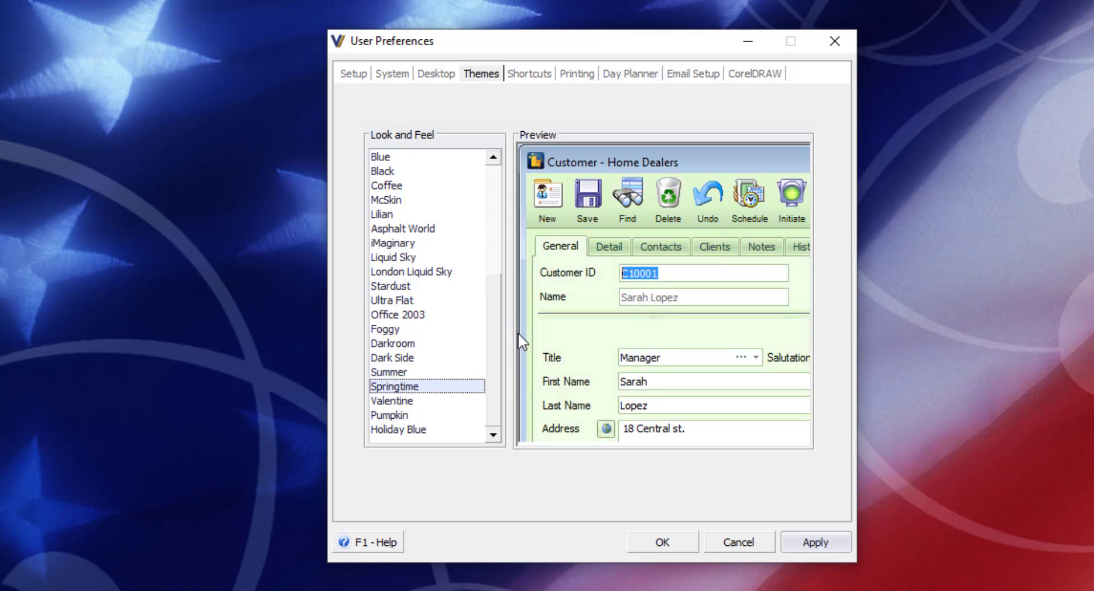
{"action": "left_click_drag", "start_coordinate": [501, 337], "coordinate": [513, 205]}
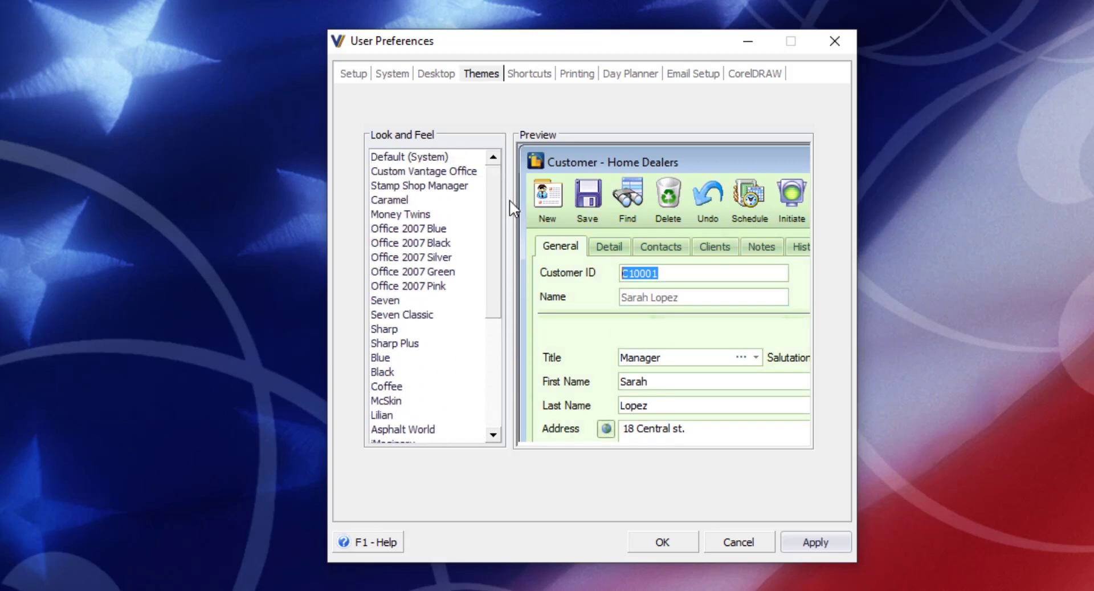
{"action": "left_click", "coordinate": [454, 172]}
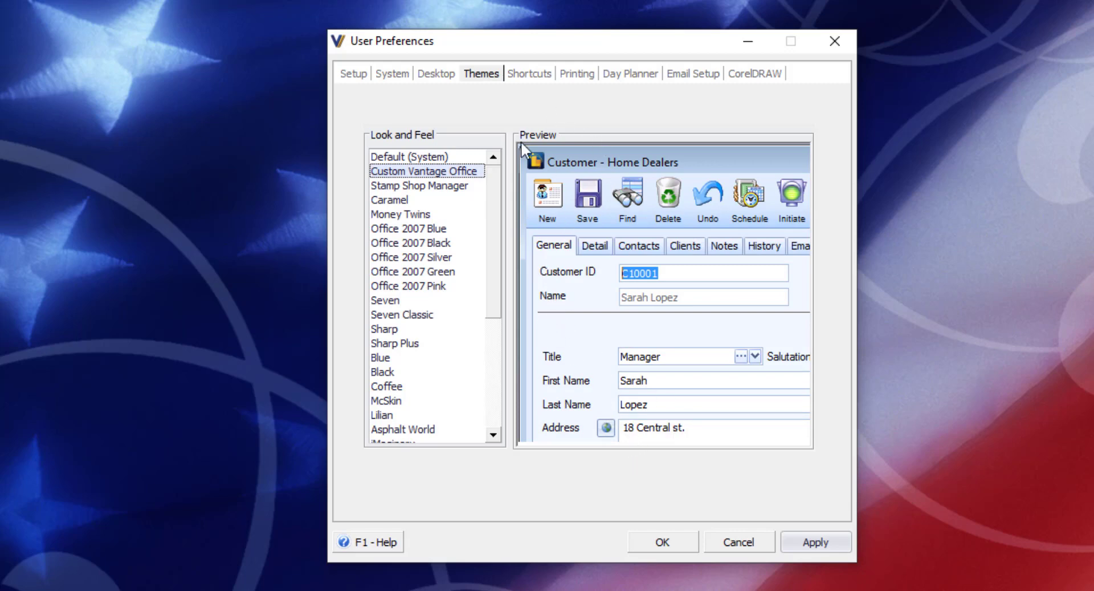
- Look through the Shortcuts, Printing, Day Planner and Email Setup preference pages
{"action": "left_click", "coordinate": [524, 76]}
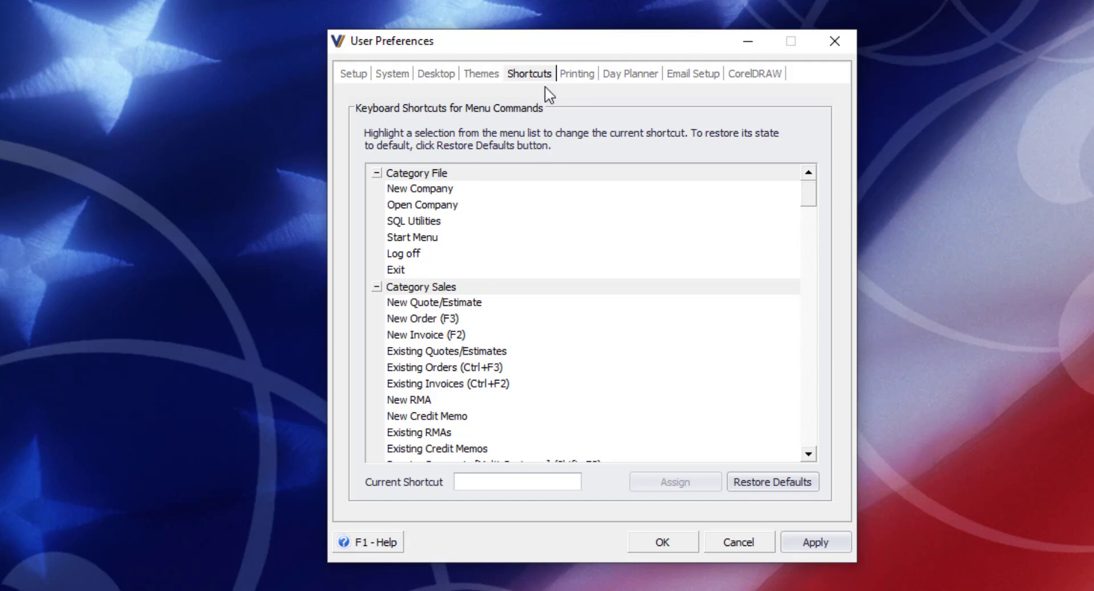
{"action": "left_click", "coordinate": [577, 75]}
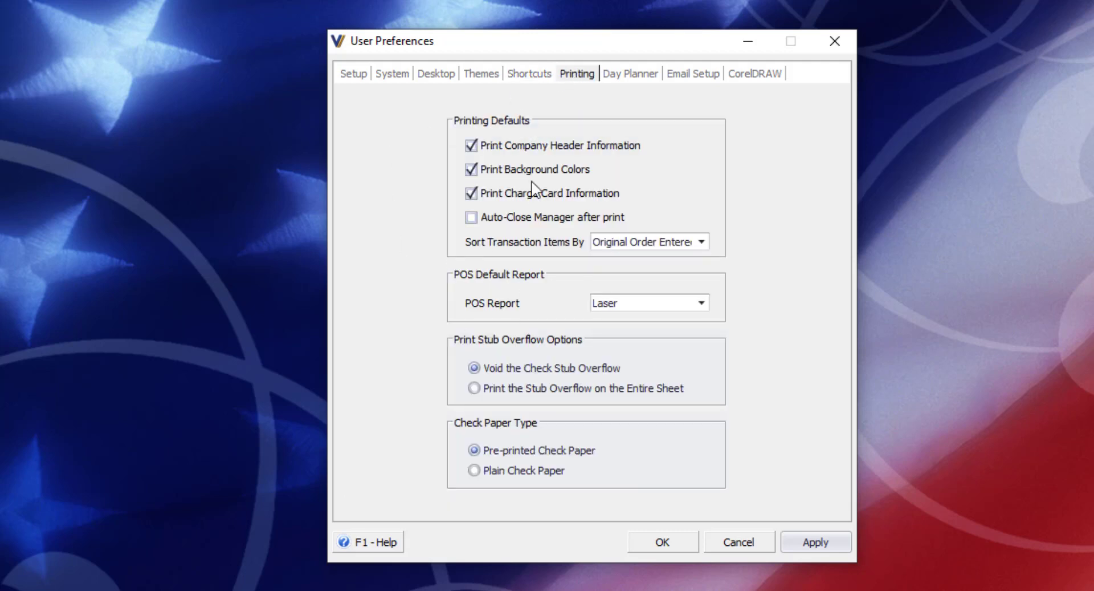
{"action": "left_click", "coordinate": [633, 78]}
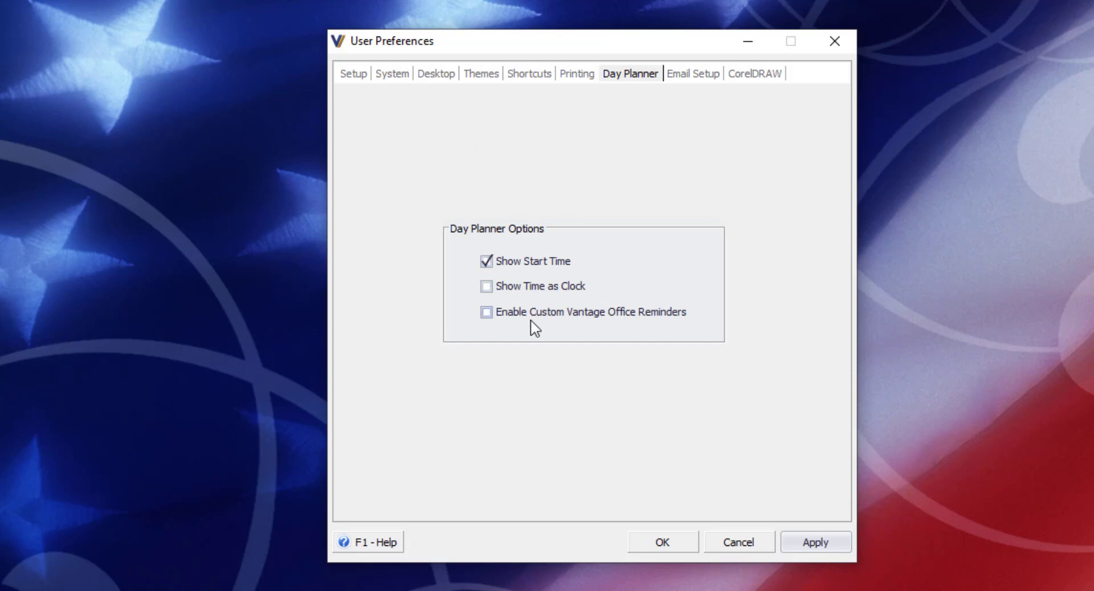
{"action": "left_click", "coordinate": [705, 76]}
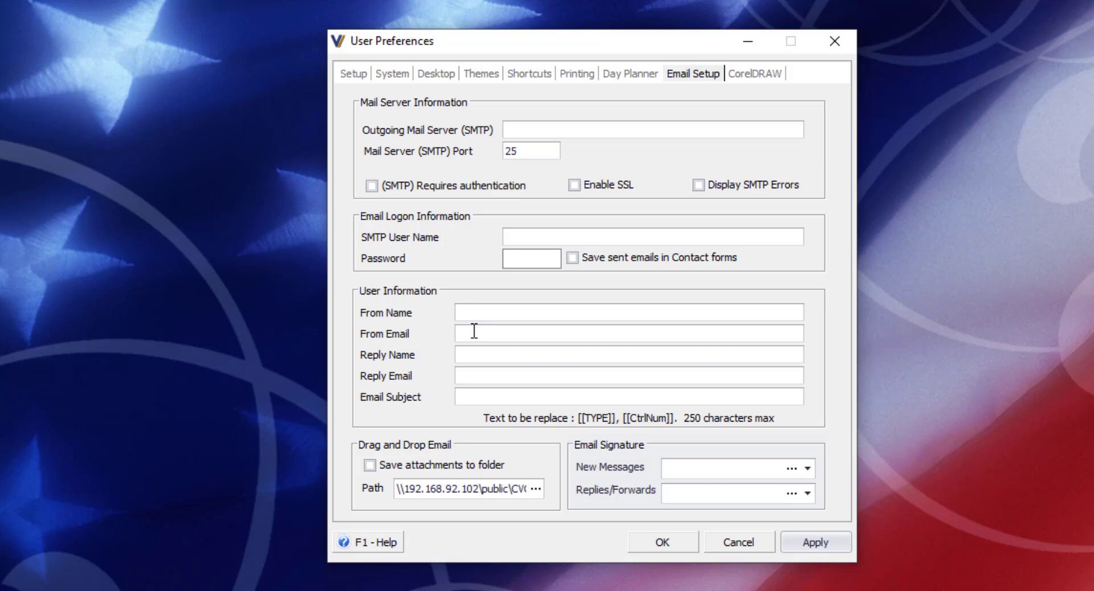
- Set the email subject to "Here is your [[TYPE]] number [[CtrlNum]]"
{"action": "left_click", "coordinate": [521, 130]}
{"action": "left_click", "coordinate": [504, 311]}
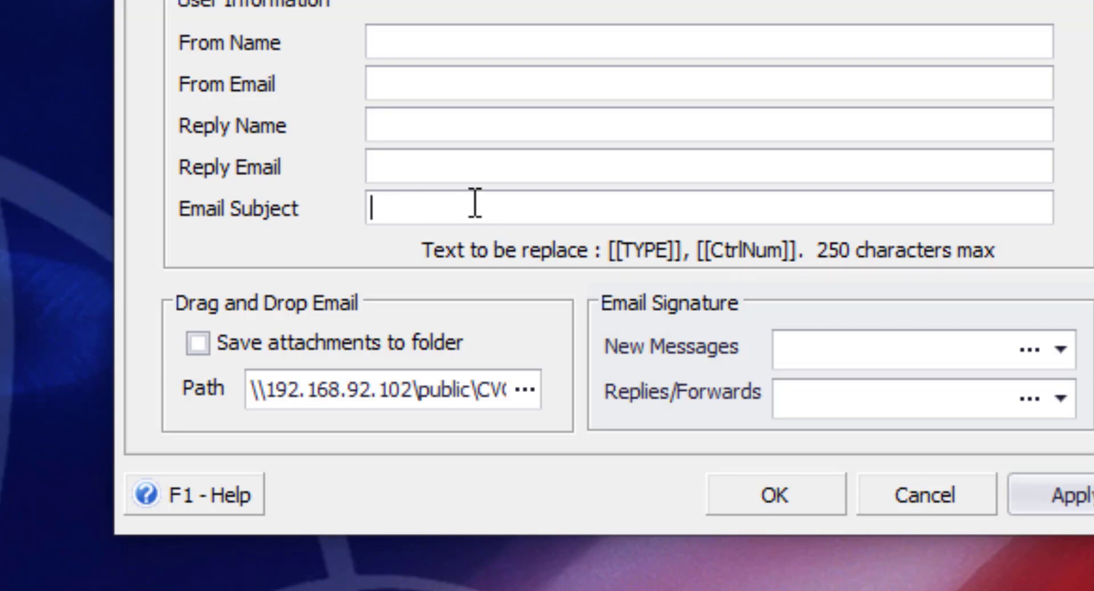
{"action": "type", "text": "Here is you"}
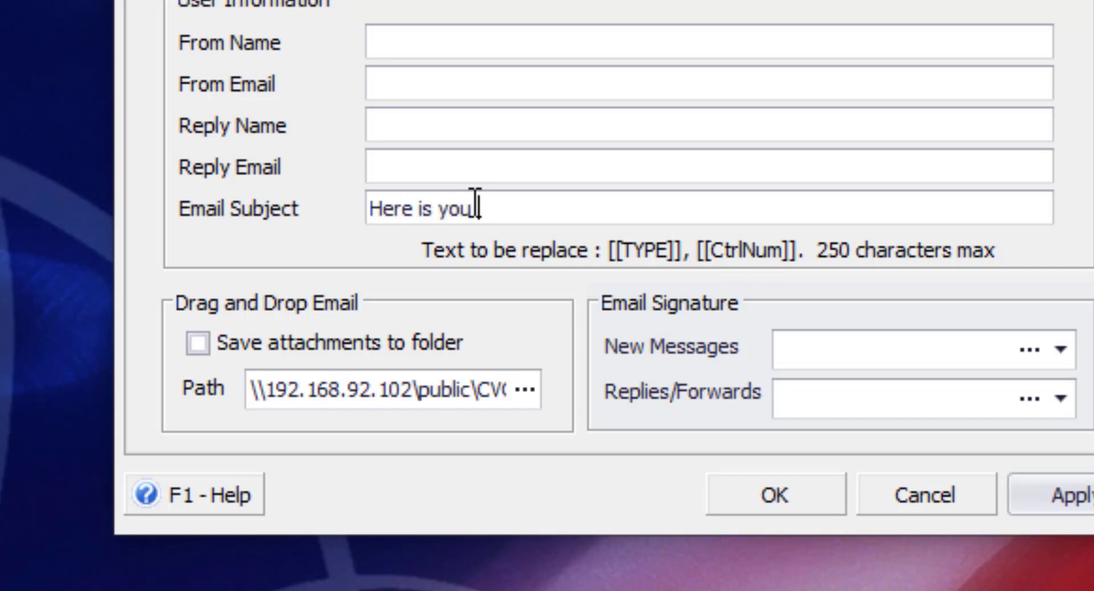
{"action": "type", "text": "[[TYPE]]"}
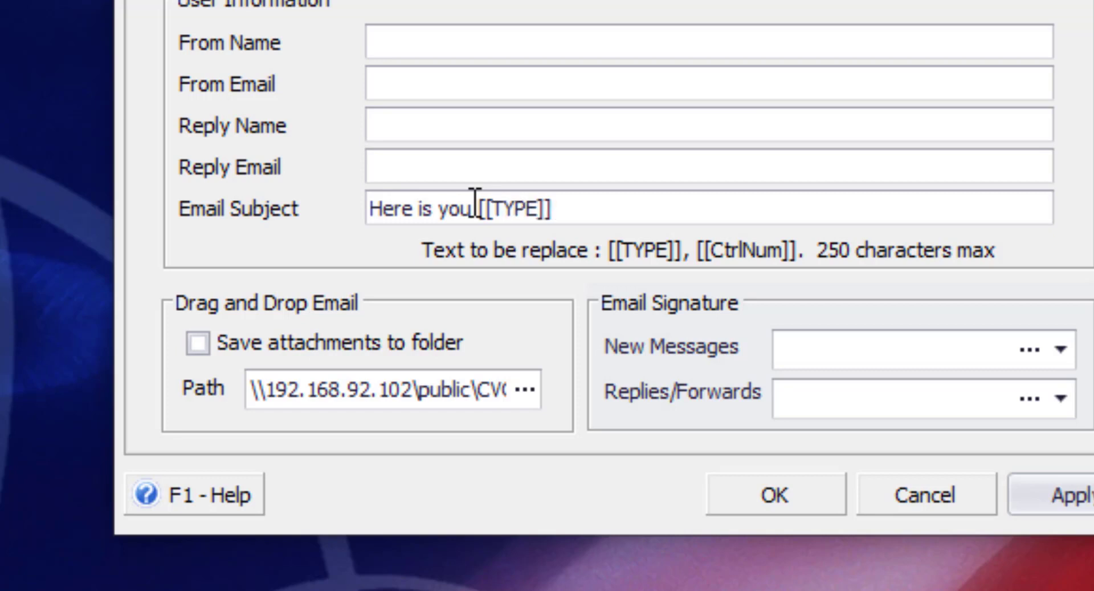
{"action": "type", "text": " numb"}
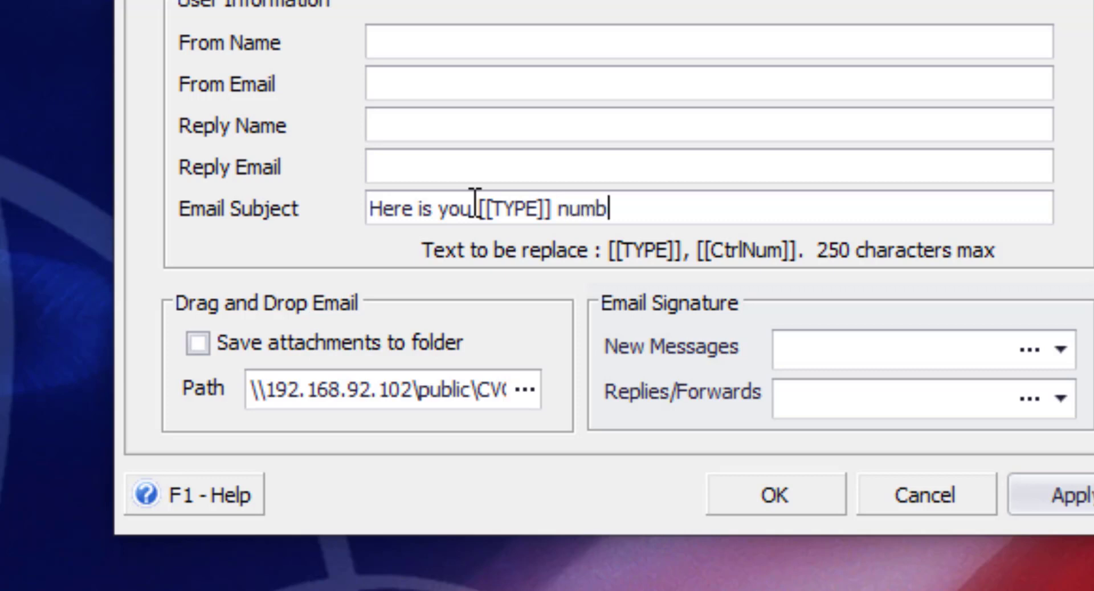
{"action": "type", "text": "er [[C"}
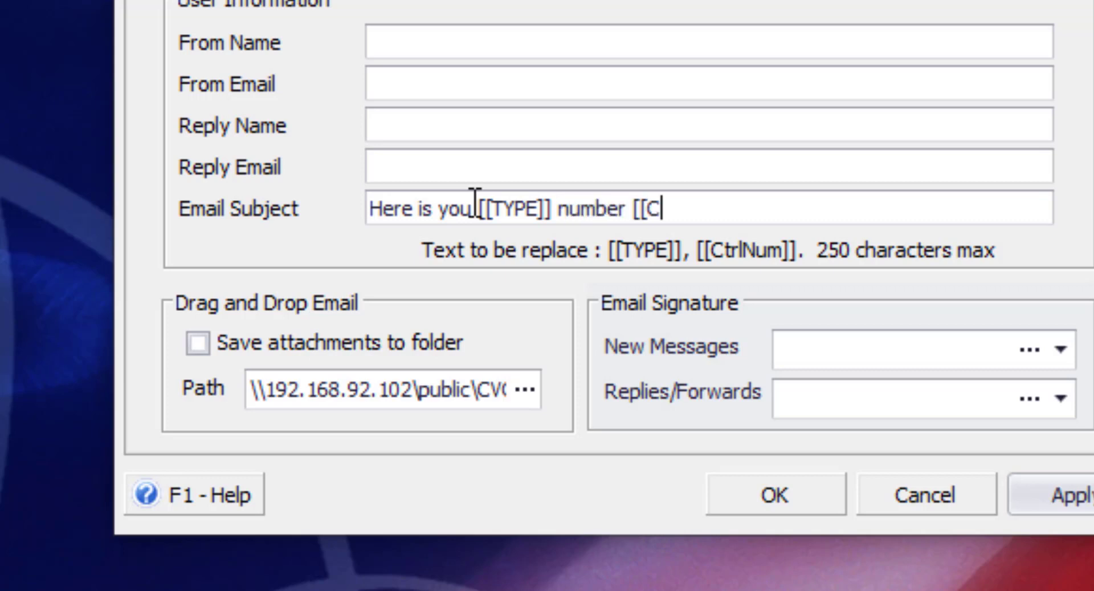
{"action": "type", "text": "trlNum]]"}
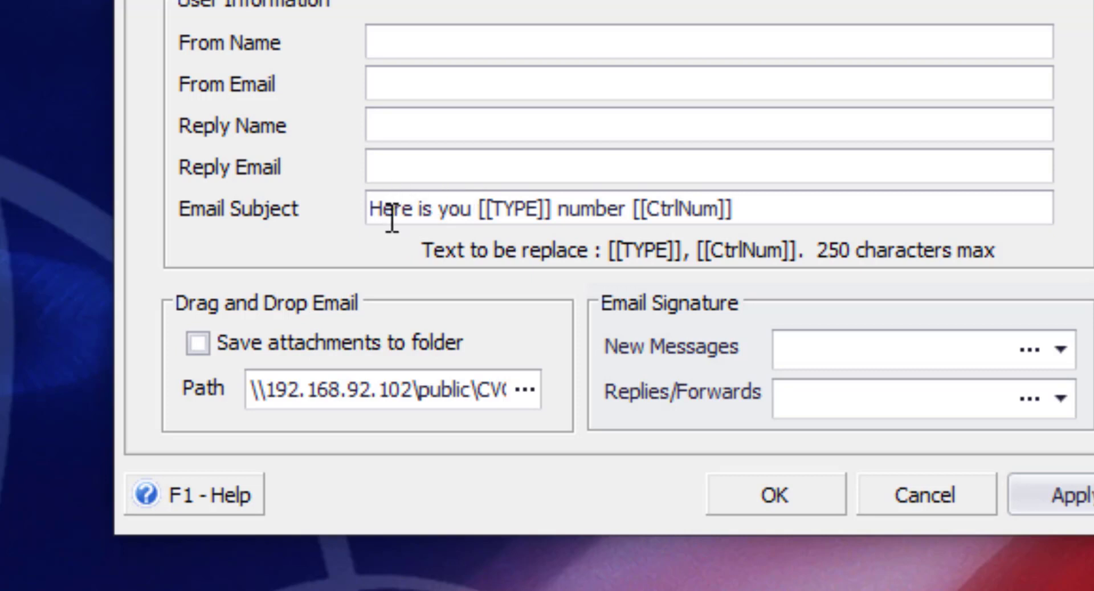
{"action": "left_click", "coordinate": [472, 209]}
{"action": "type", "text": "r"}
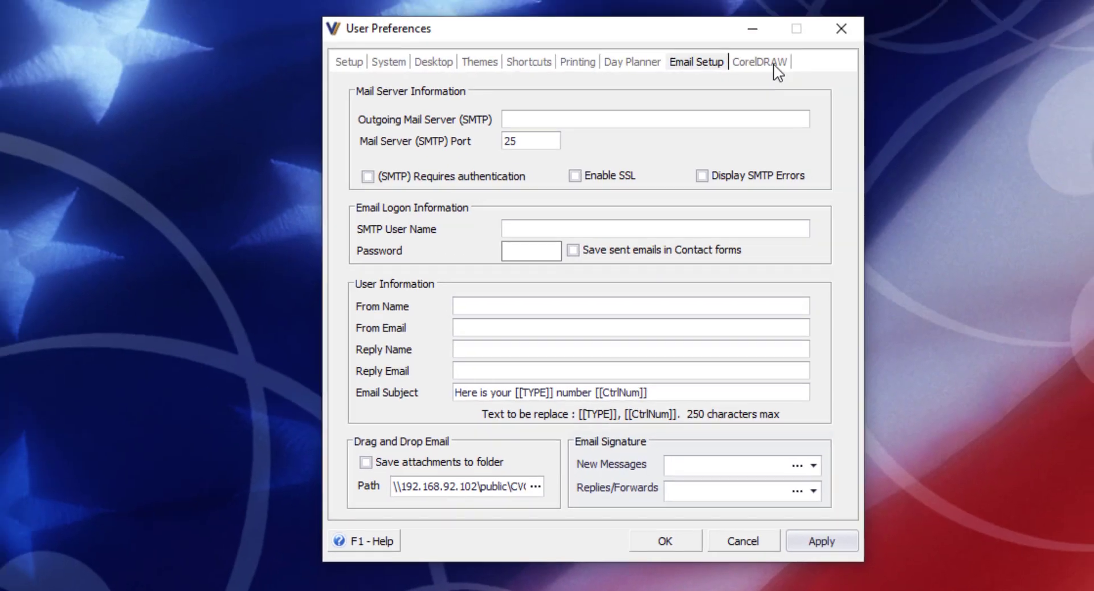
- Select CorelDRAW version 2019 in the CorelDRAW preferences
{"action": "left_click", "coordinate": [767, 79]}
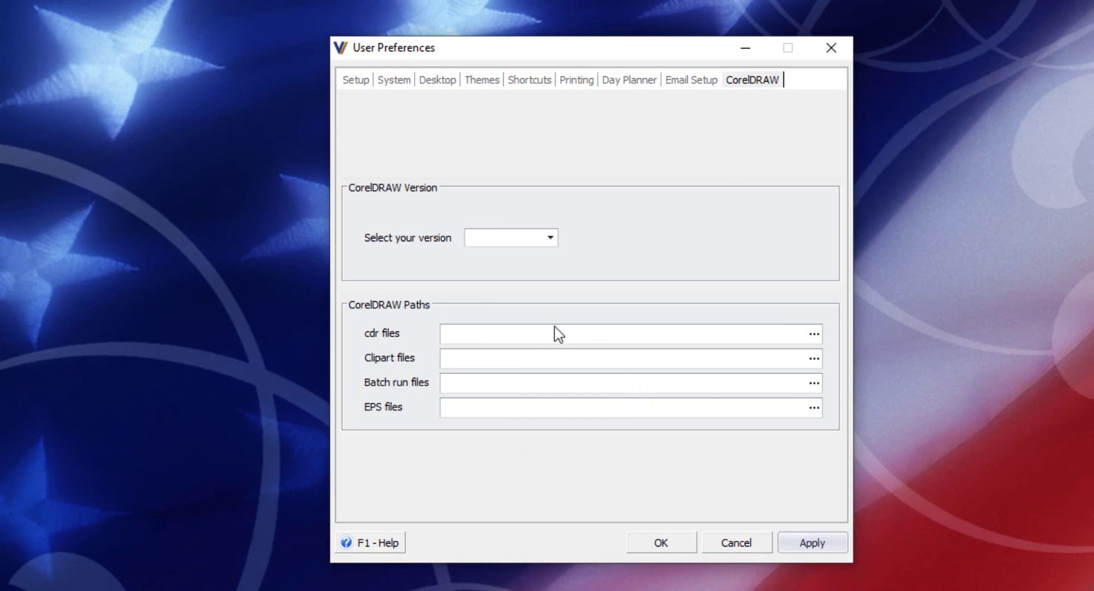
{"action": "left_click", "coordinate": [551, 238]}
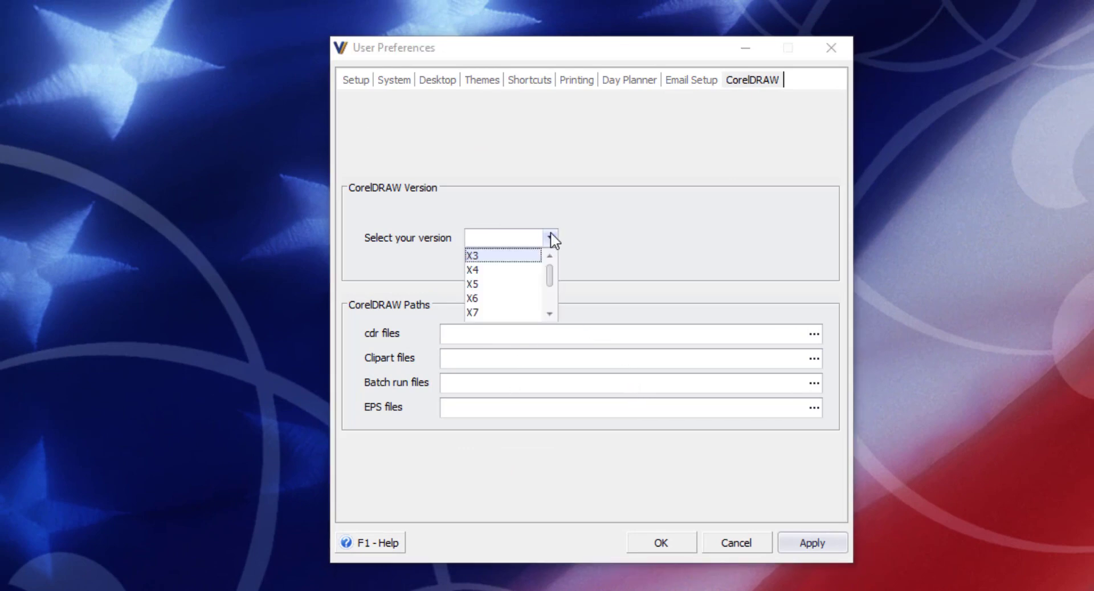
{"action": "left_click_drag", "start_coordinate": [553, 280], "coordinate": [553, 309]}
{"action": "left_click", "coordinate": [490, 313]}
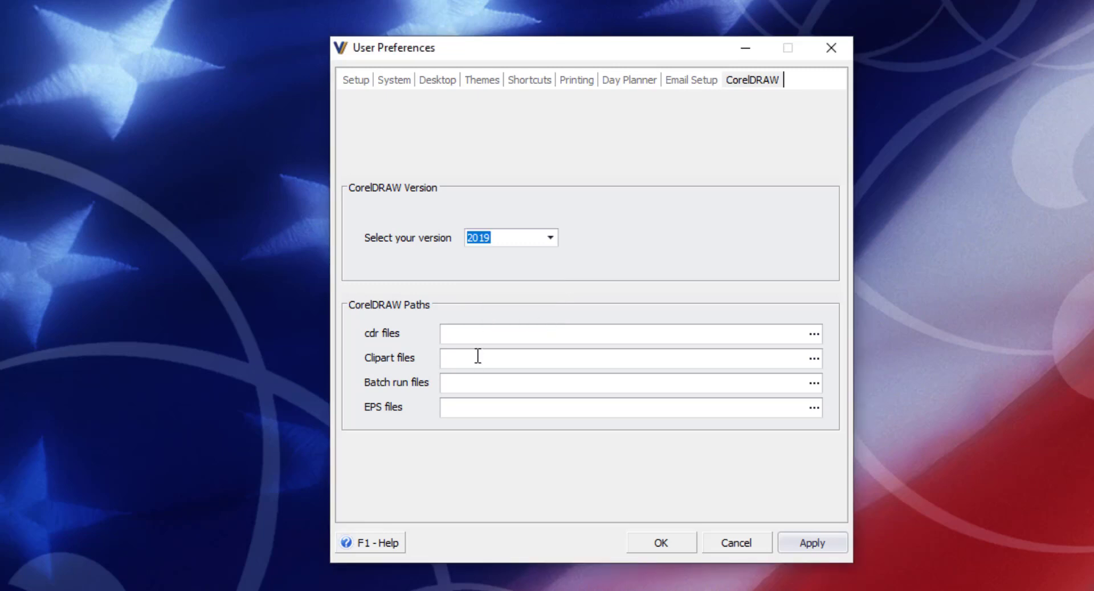
- Set the cdr files path to \\cvoserver\cvoshare\ and copy it
{"action": "left_click", "coordinate": [479, 336]}
{"action": "type", "text": "rver\\cvo"}
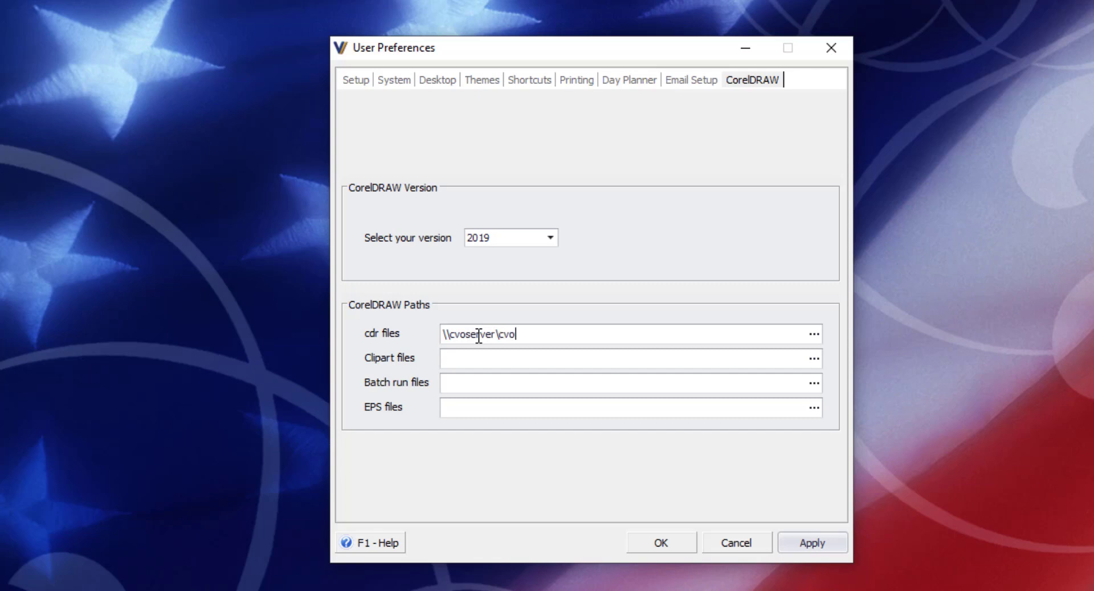
{"action": "type", "text": "share\\"}
{"action": "left_click_drag", "start_coordinate": [563, 335], "coordinate": [423, 337]}
{"action": "key", "text": "ctrl+c"}
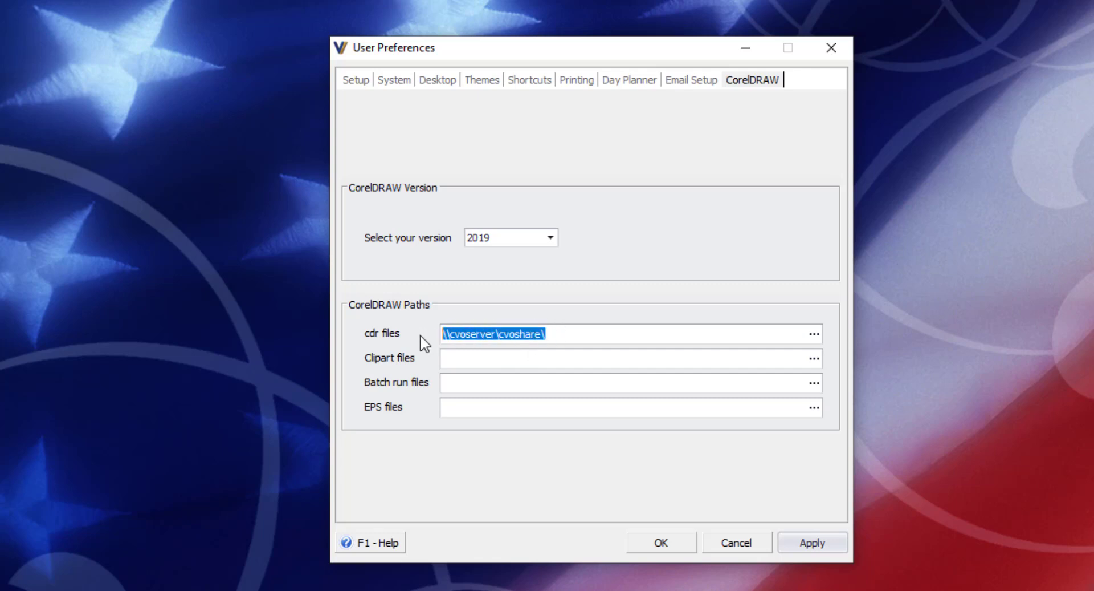
- Set the Clipart and Batch run paths to \\cvoserver\cvoshare\clipart and \\cvoserver\cvoshare\batch, and save the preferences
{"action": "left_click", "coordinate": [494, 359]}
{"action": "key", "text": "ctrl+v"}
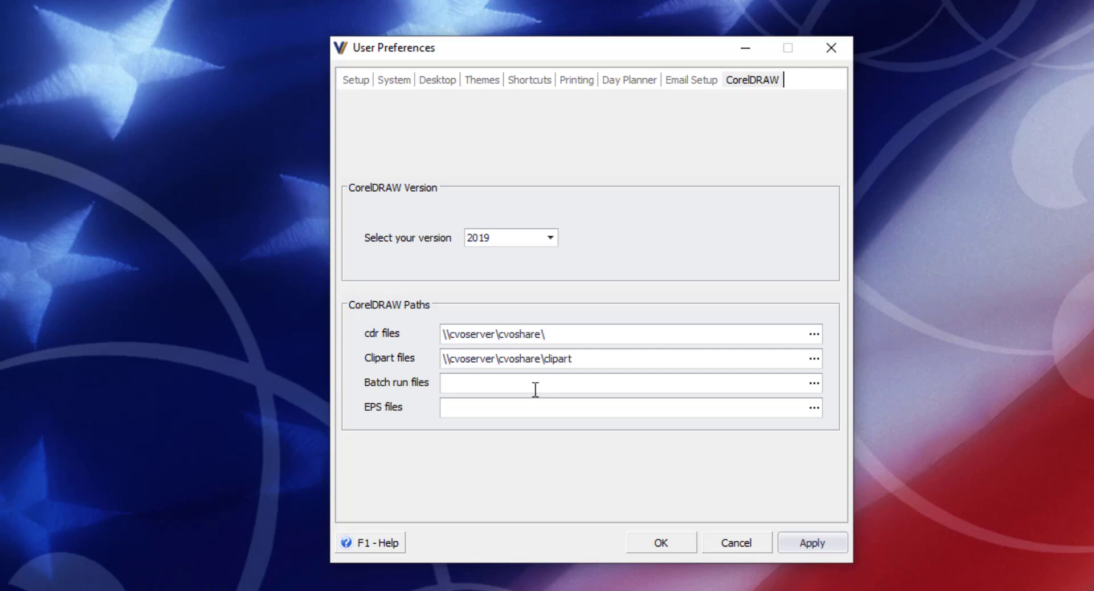
{"action": "left_click", "coordinate": [533, 384]}
{"action": "key", "text": "ctrl+v"}
{"action": "type", "text": "batch"}
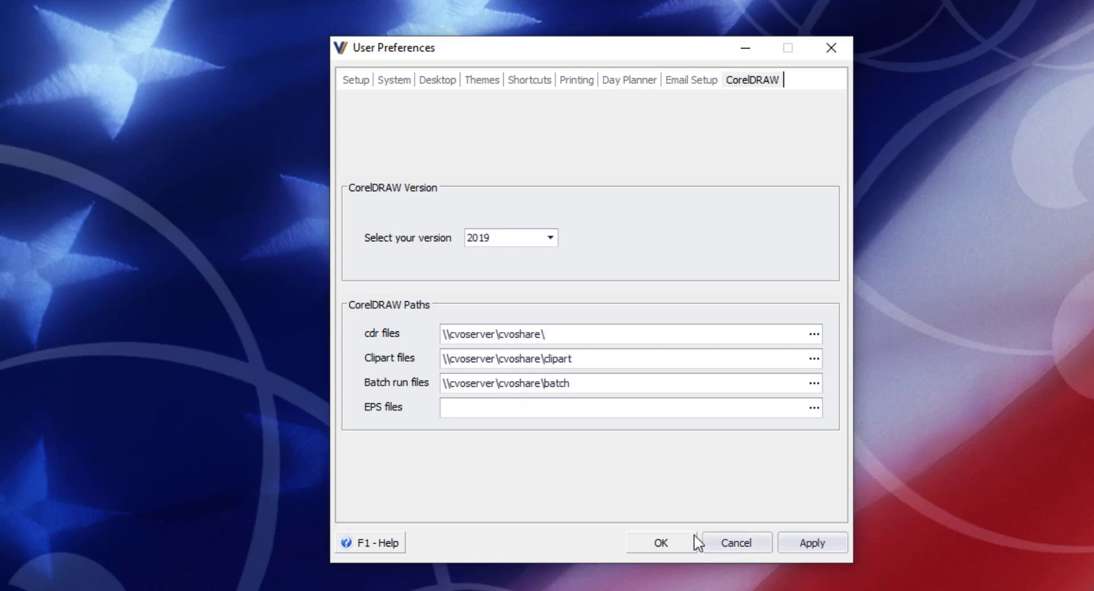
{"action": "left_click", "coordinate": [661, 546]}
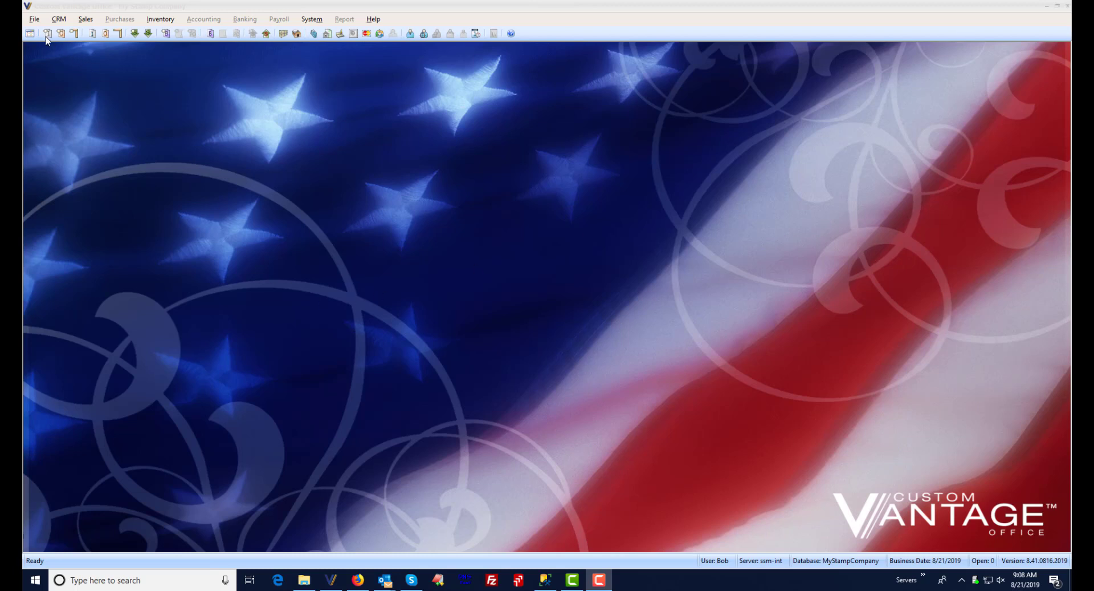
- Open the Start Menu and the System menu to check the applied preferences
{"action": "left_click", "coordinate": [30, 34]}
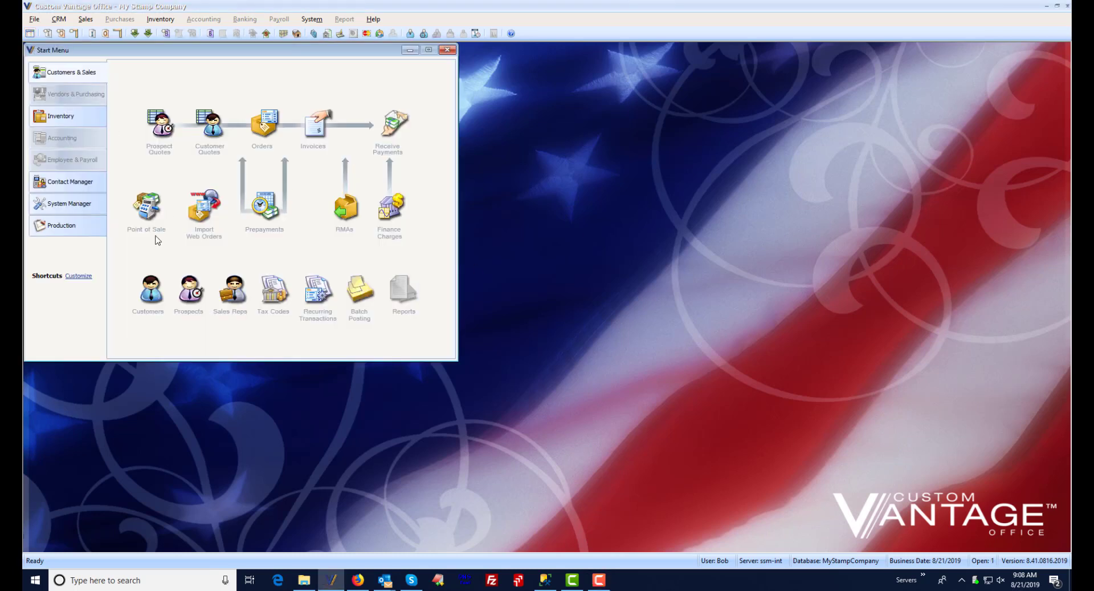
{"action": "left_click", "coordinate": [311, 20]}
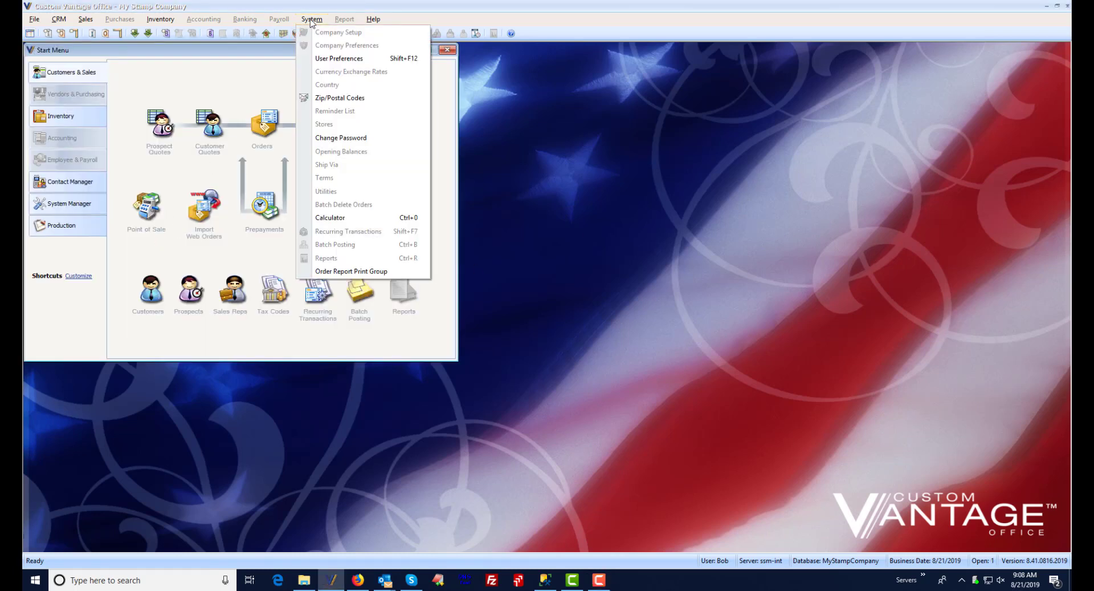
{"action": "left_click", "coordinate": [177, 74]}
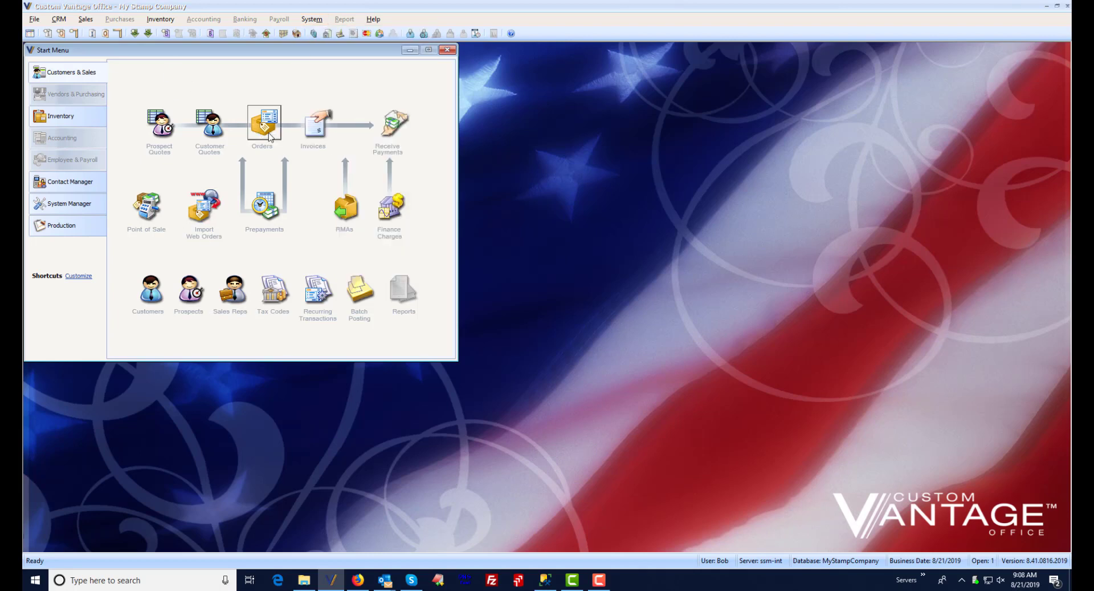